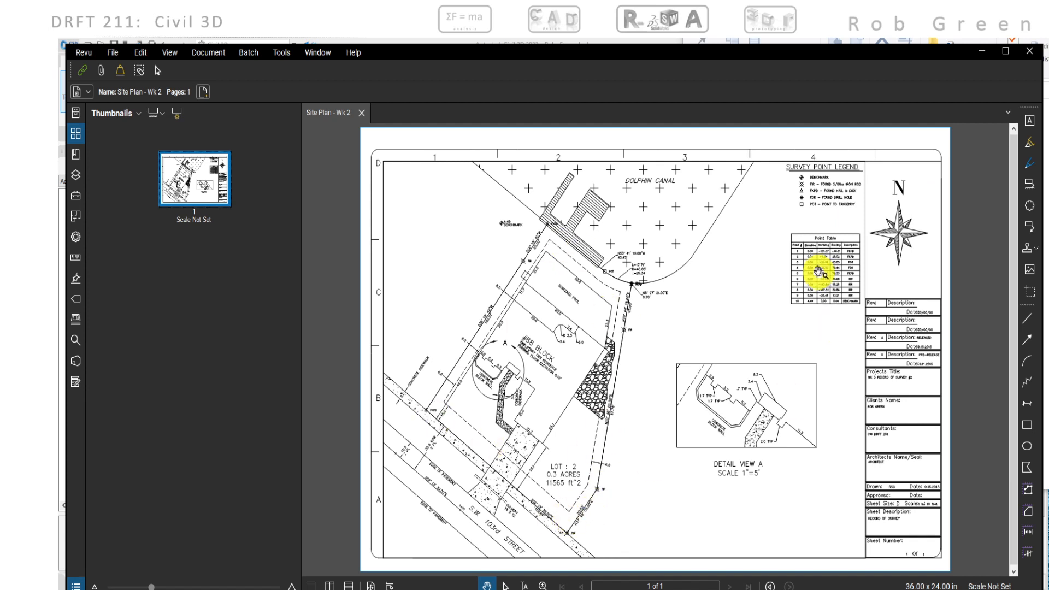
# Examine the Point Table's northing, easting and elevation values and the benchmark's location on the site plan.
pyautogui.scroll(5, 819, 267)
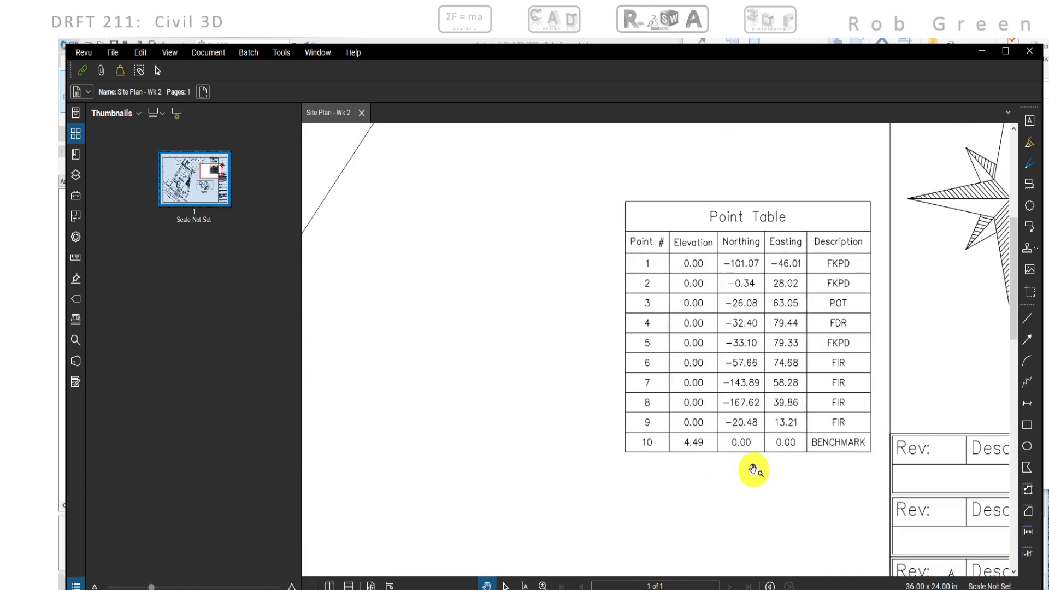
pyautogui.scroll(-4, 846, 455)
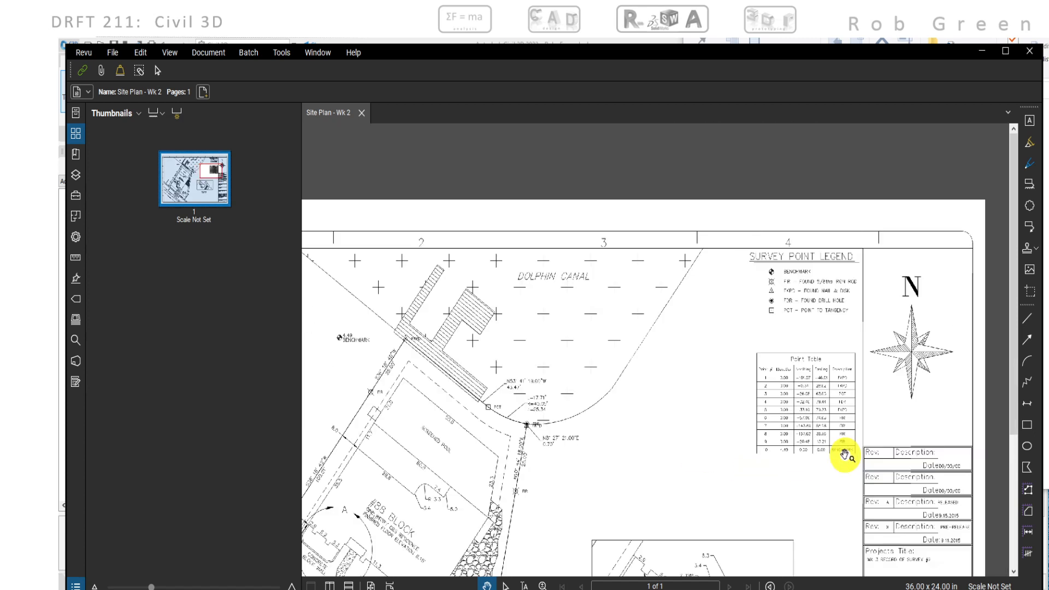
pyautogui.scroll(3, 597, 306)
pyautogui.scroll(1, 676, 341)
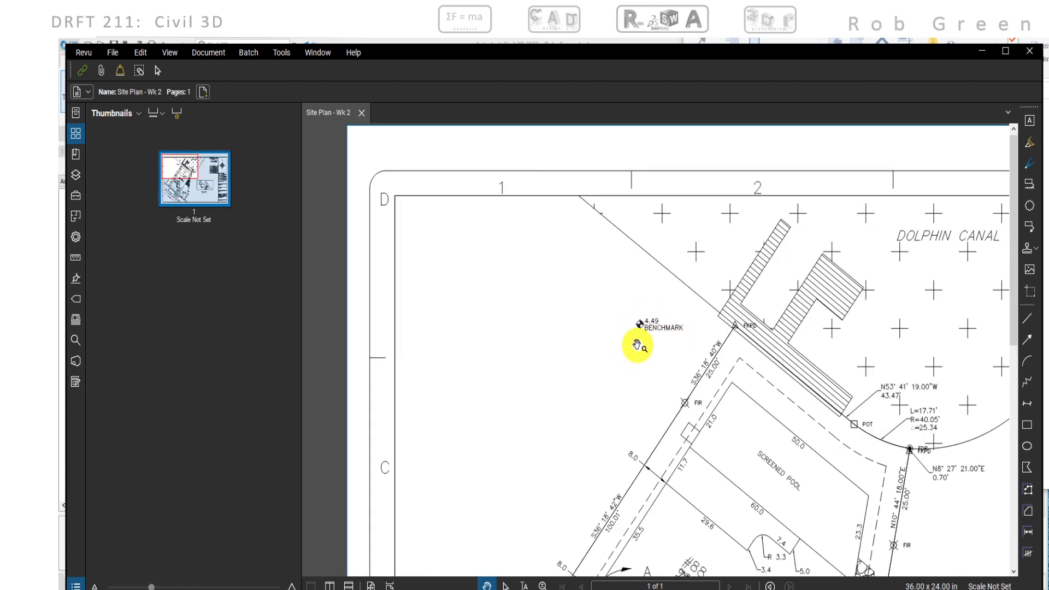
pyautogui.scroll(-1, 637, 345)
pyautogui.moveTo(644, 377); pyautogui.dragTo(640, 235)
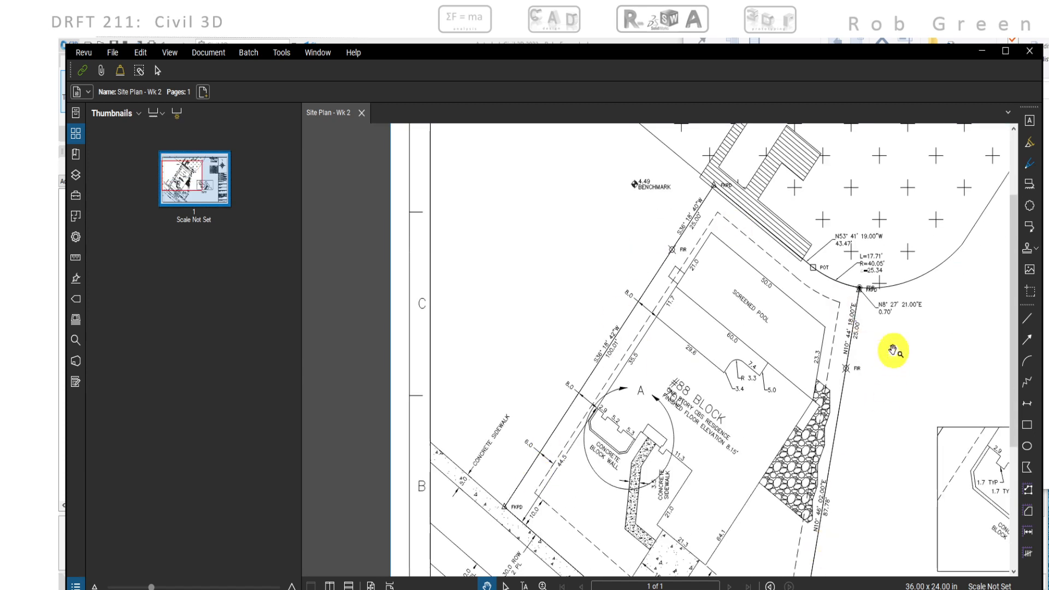
pyautogui.moveTo(924, 295); pyautogui.dragTo(544, 424)
pyautogui.scroll(2, 813, 390)
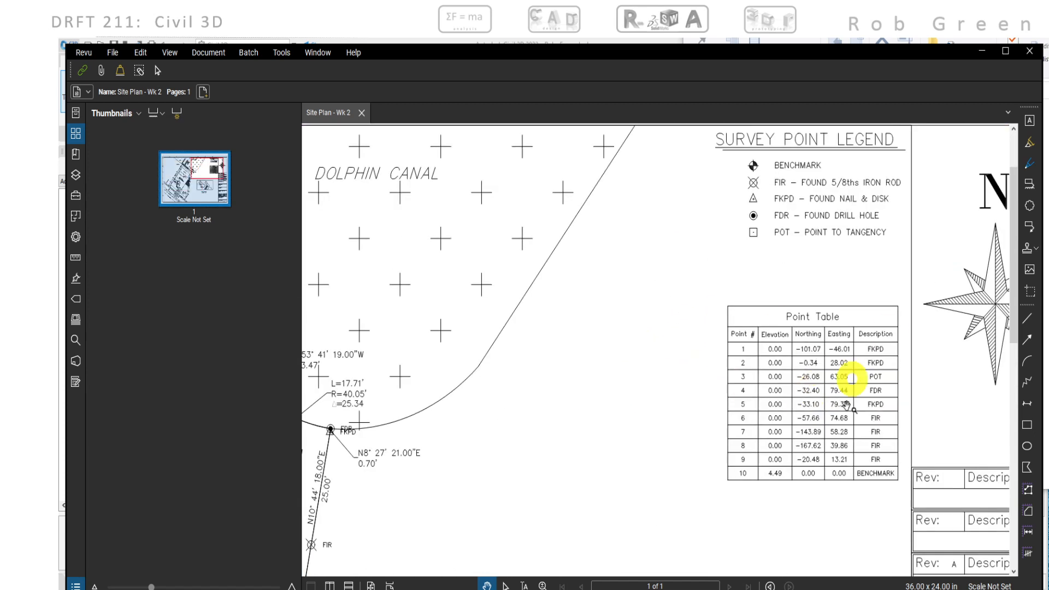
pyautogui.moveTo(860, 375); pyautogui.dragTo(850, 352)
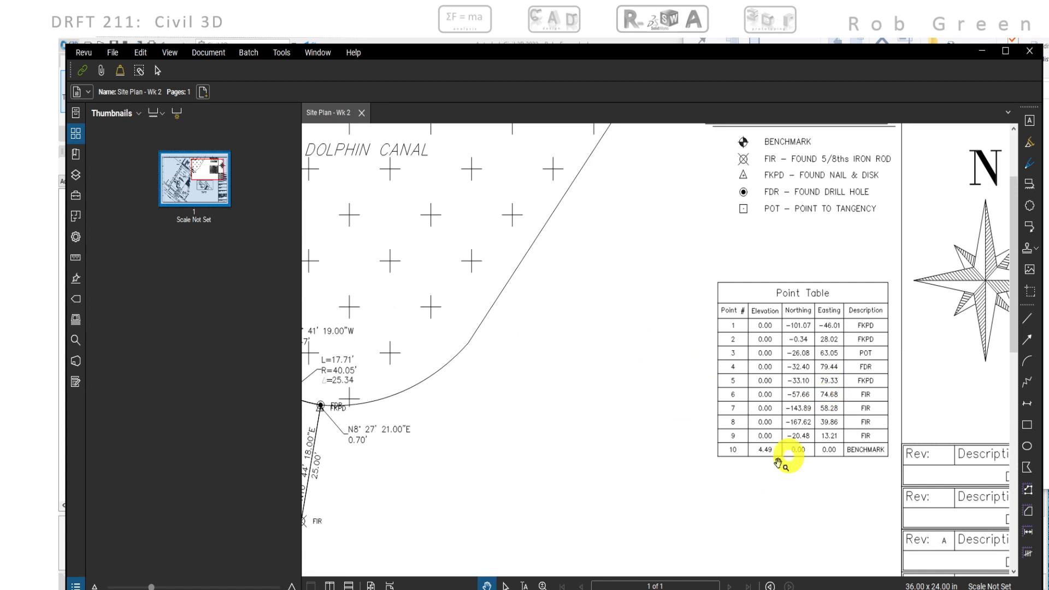
pyautogui.scroll(2, 782, 467)
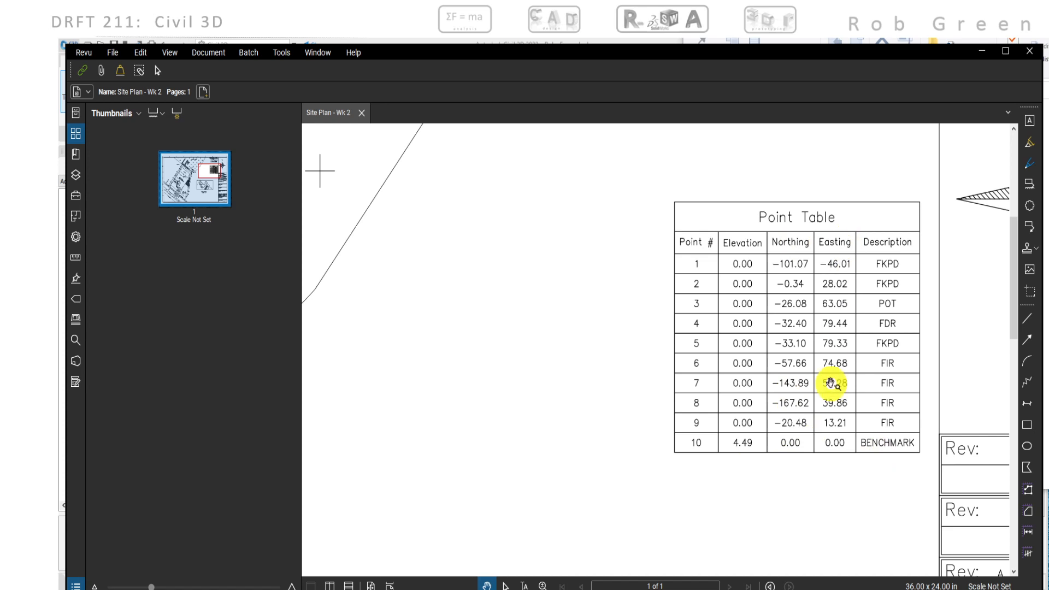
# Review the lot boundary, the S.W. 103rd Street right-of-way and the Point Table coordinates on the site plan.
pyautogui.scroll(-5, 831, 383)
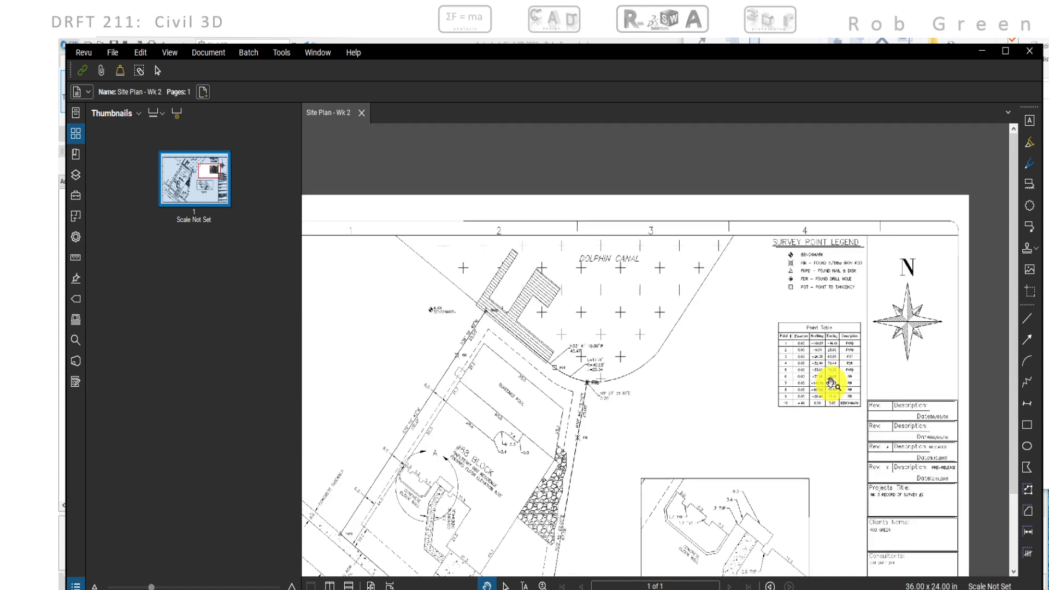
pyautogui.moveTo(754, 389); pyautogui.dragTo(845, 250)
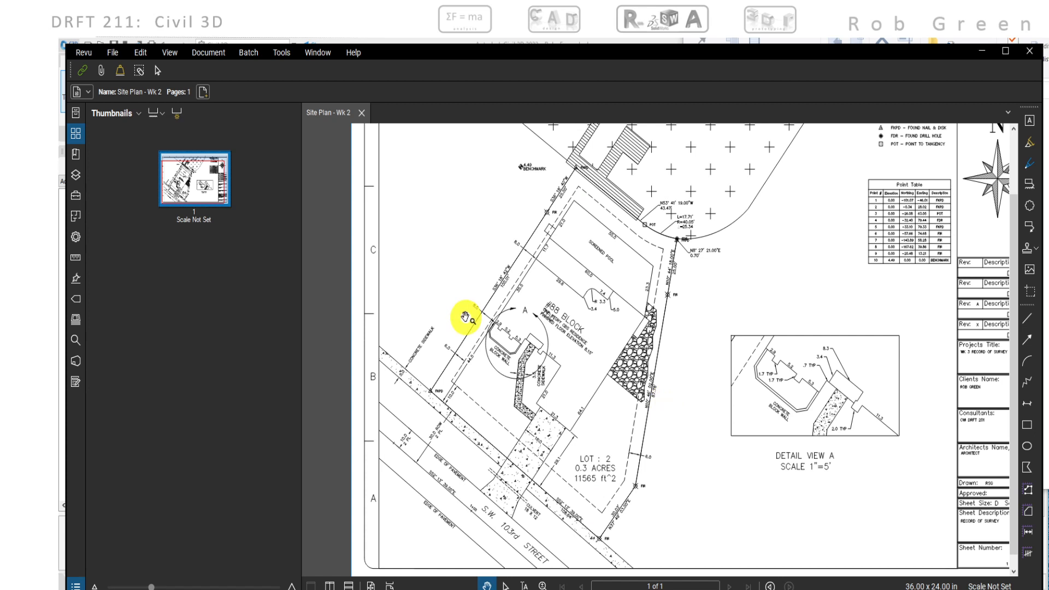
pyautogui.moveTo(461, 515); pyautogui.dragTo(560, 425)
pyautogui.scroll(5, 561, 425)
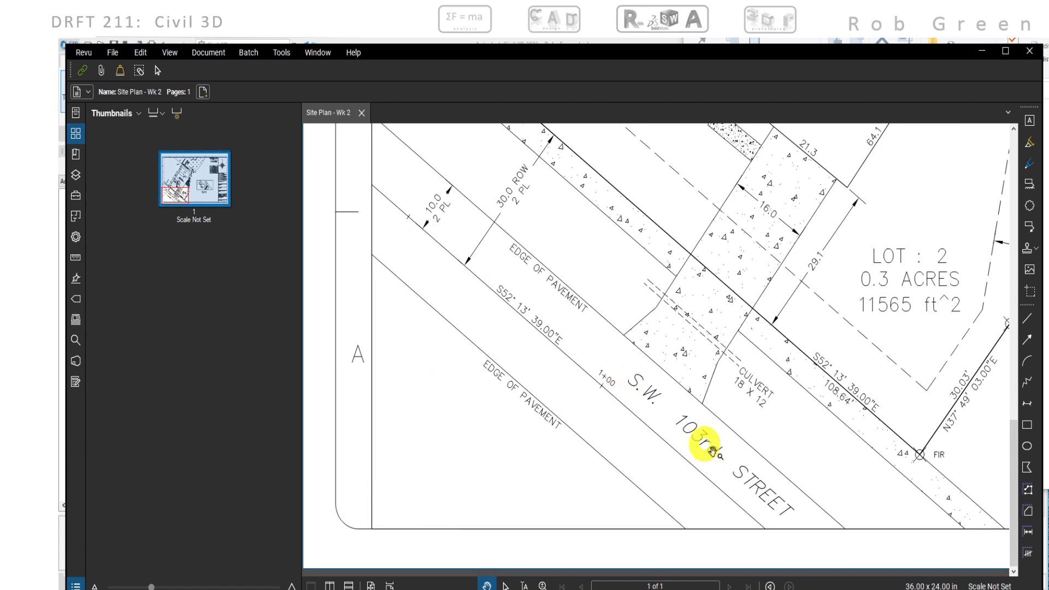
pyautogui.scroll(-5, 761, 491)
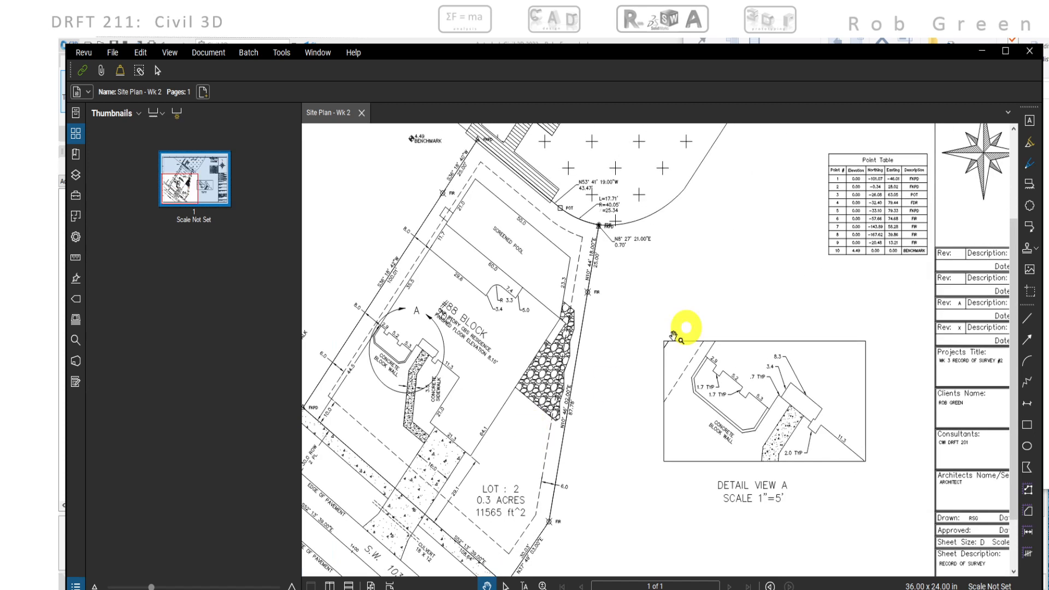
pyautogui.moveTo(921, 188); pyautogui.dragTo(698, 296)
pyautogui.scroll(5, 731, 246)
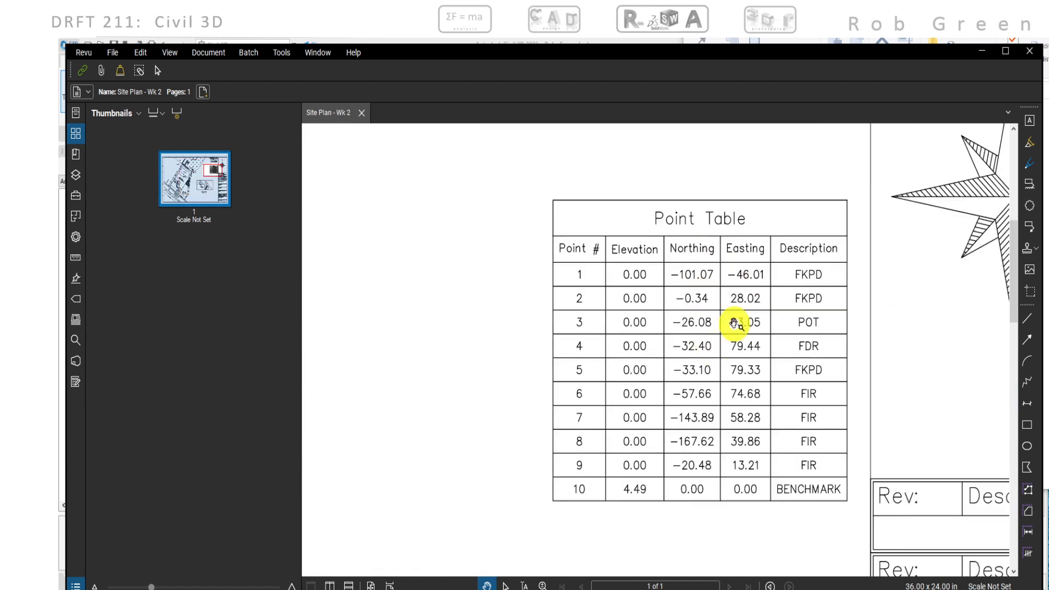
pyautogui.scroll(-5, 735, 323)
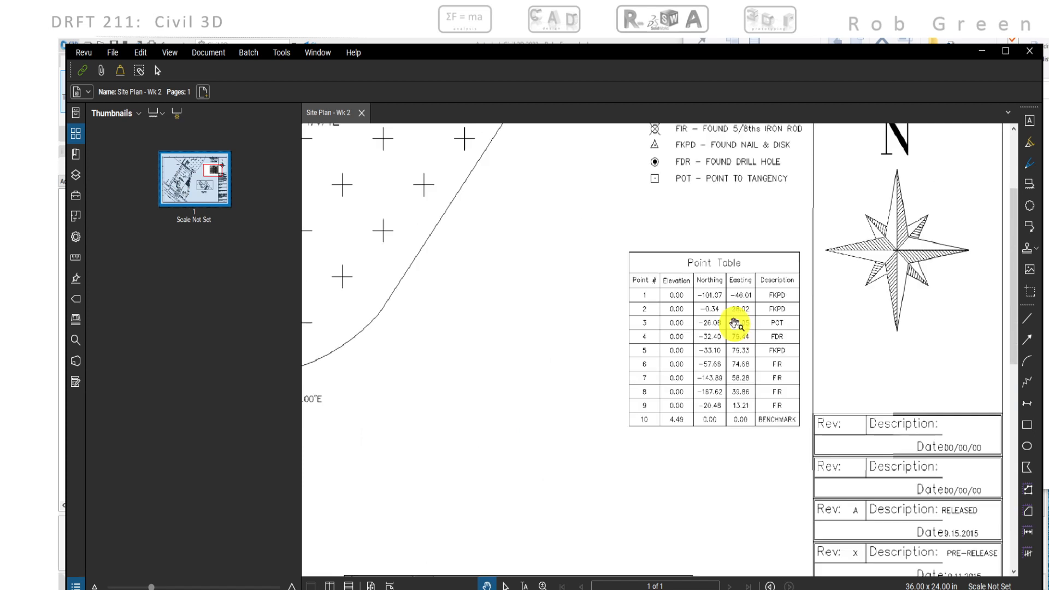
pyautogui.scroll(-2, 776, 295)
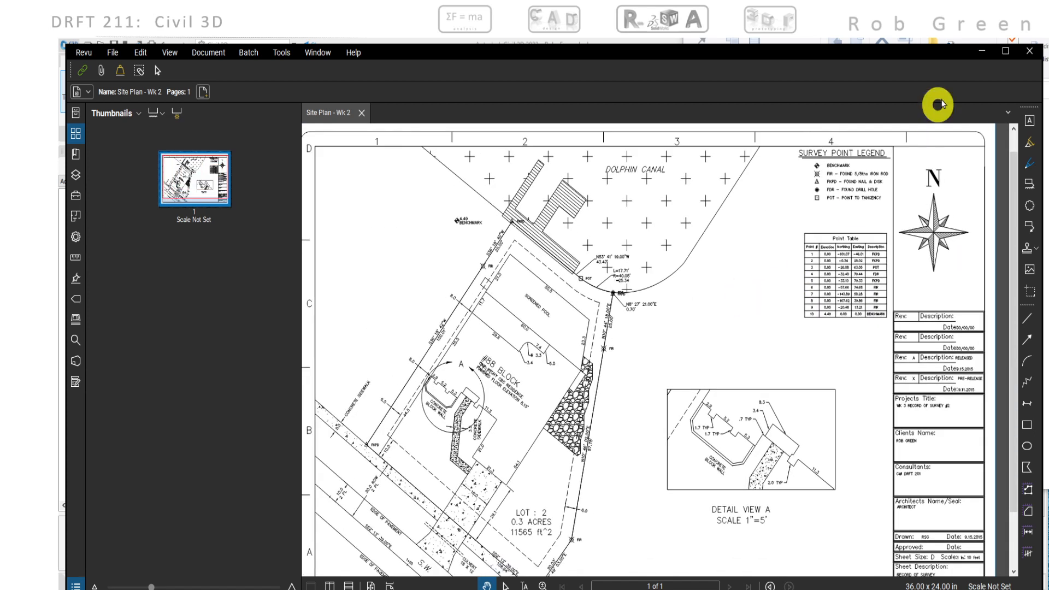
# Switch to Civil 3D and look through the available parcel and point creation commands.
pyautogui.click(982, 51)
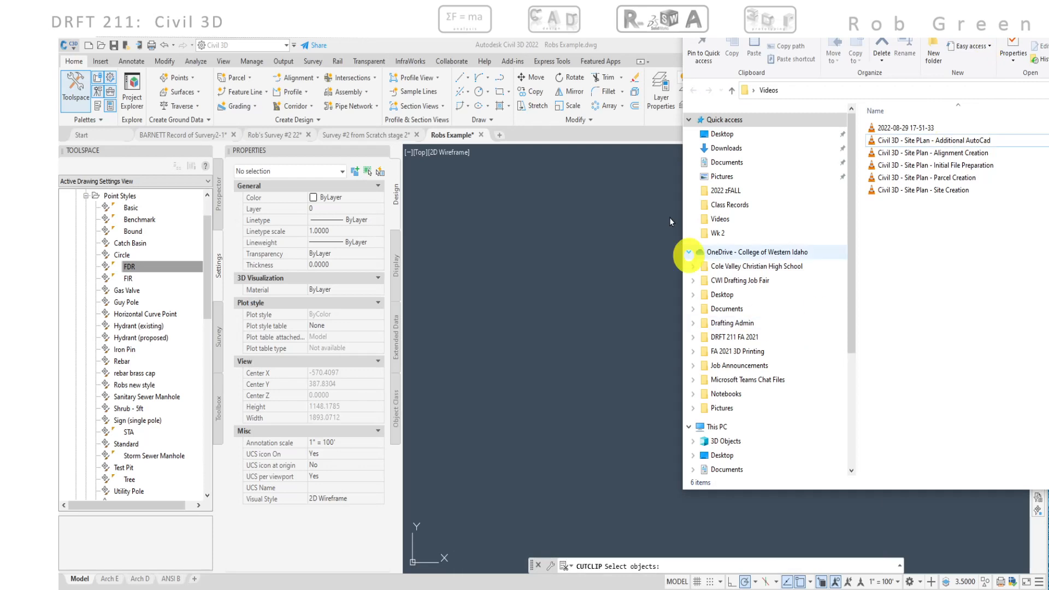
pyautogui.click(642, 45)
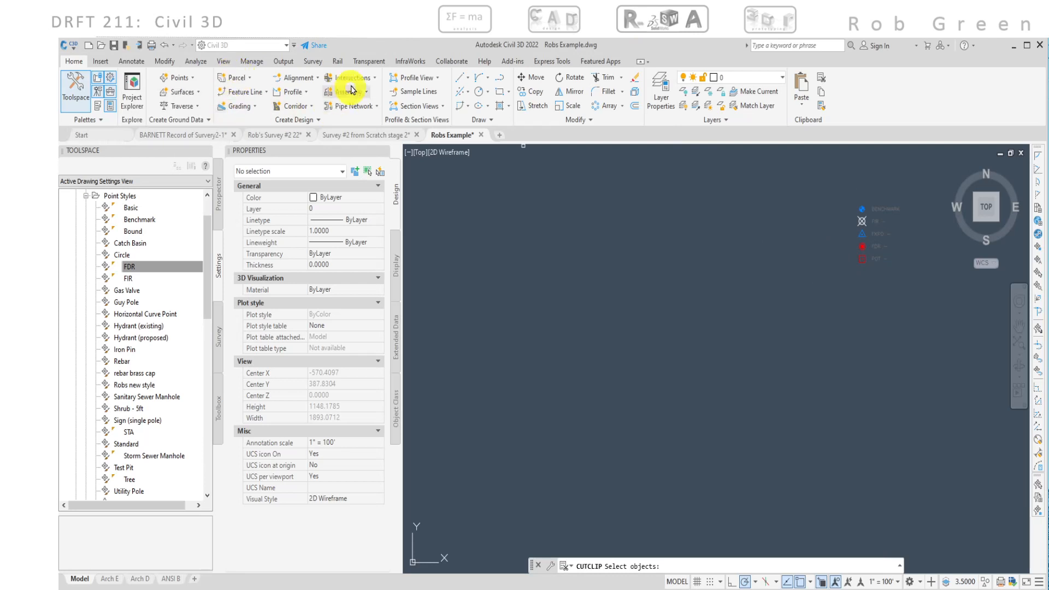
pyautogui.click(251, 82)
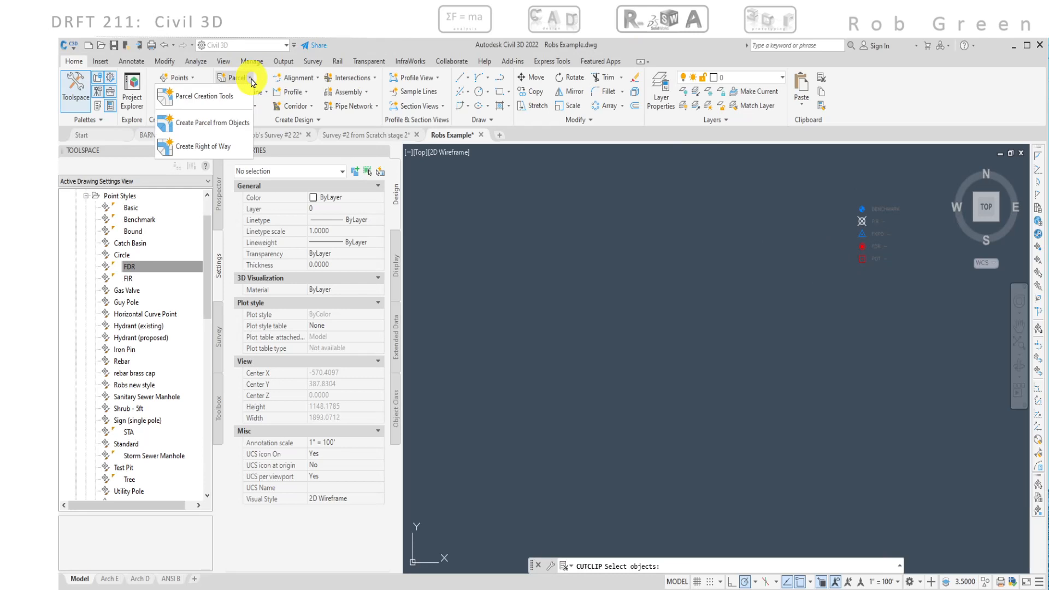
pyautogui.click(222, 98)
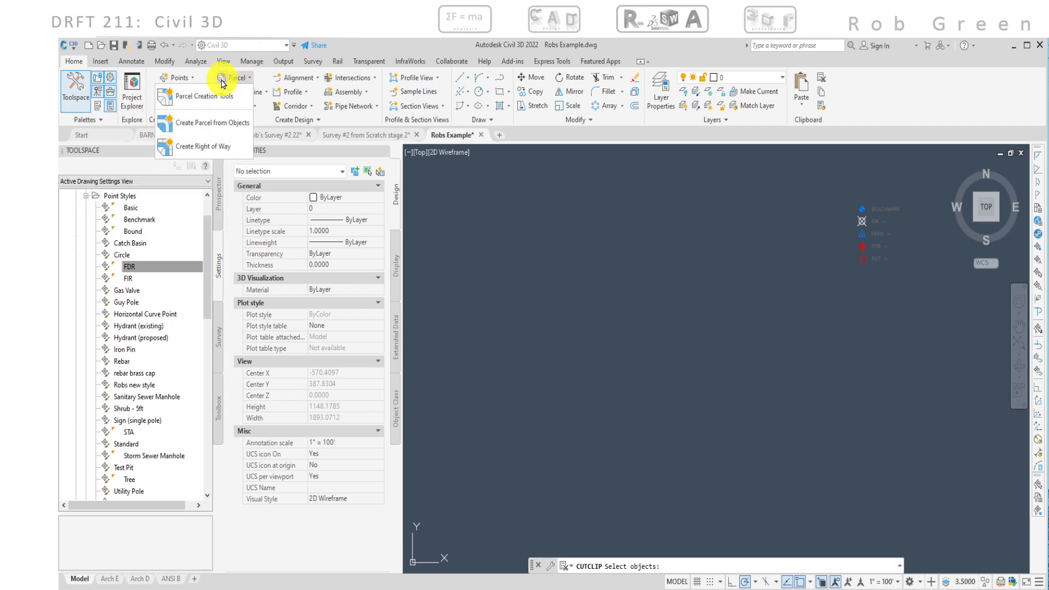
pyautogui.click(182, 82)
pyautogui.click(189, 80)
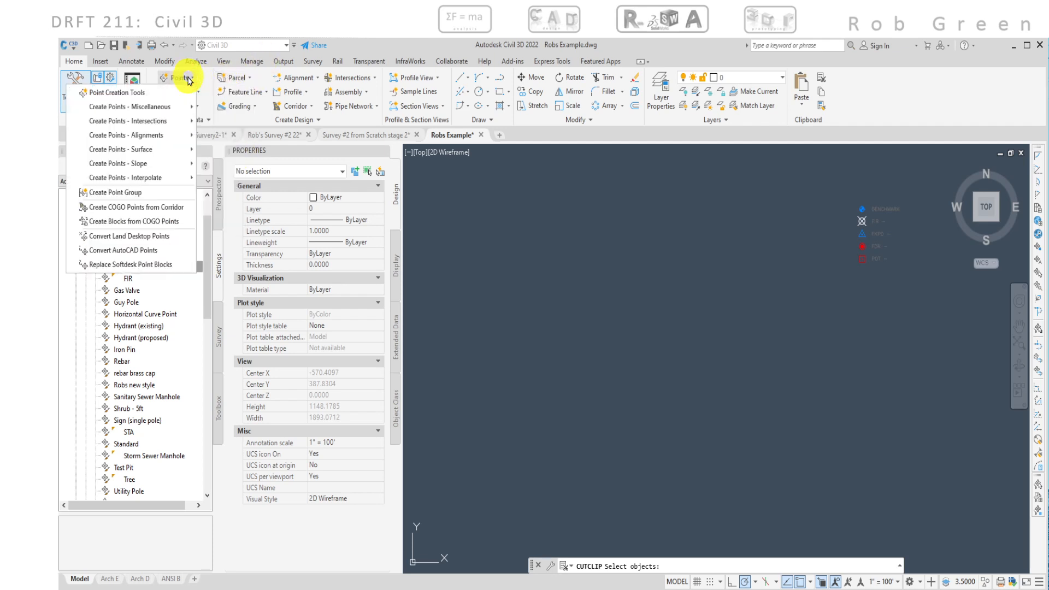
pyautogui.moveTo(146, 107)
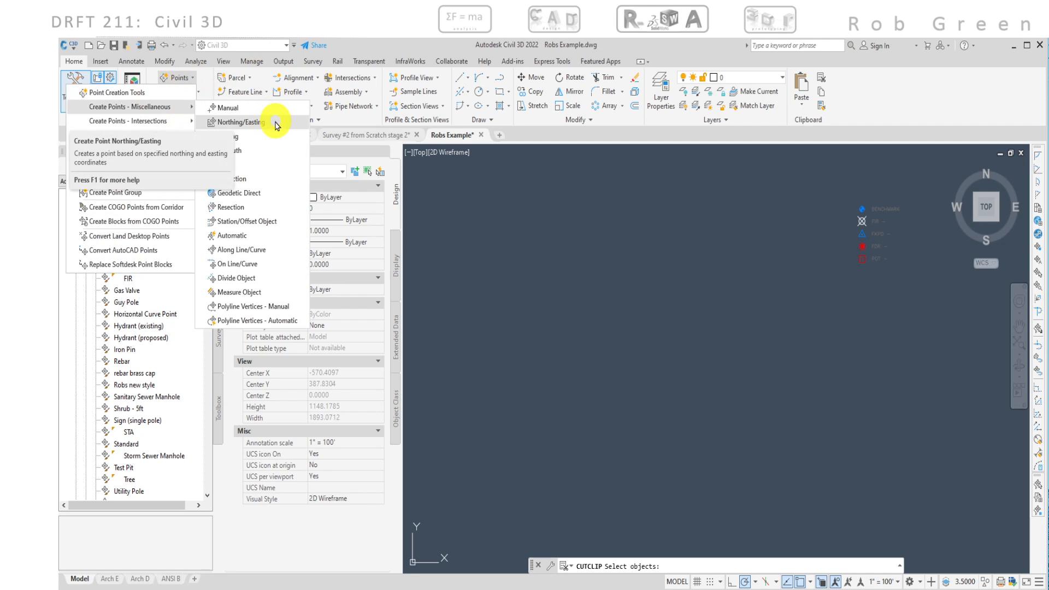
# Switch back to the site plan in Revu, enlarge its Point Table, and move the window clear of the Civil 3D drawing.
pyautogui.click(583, 586)
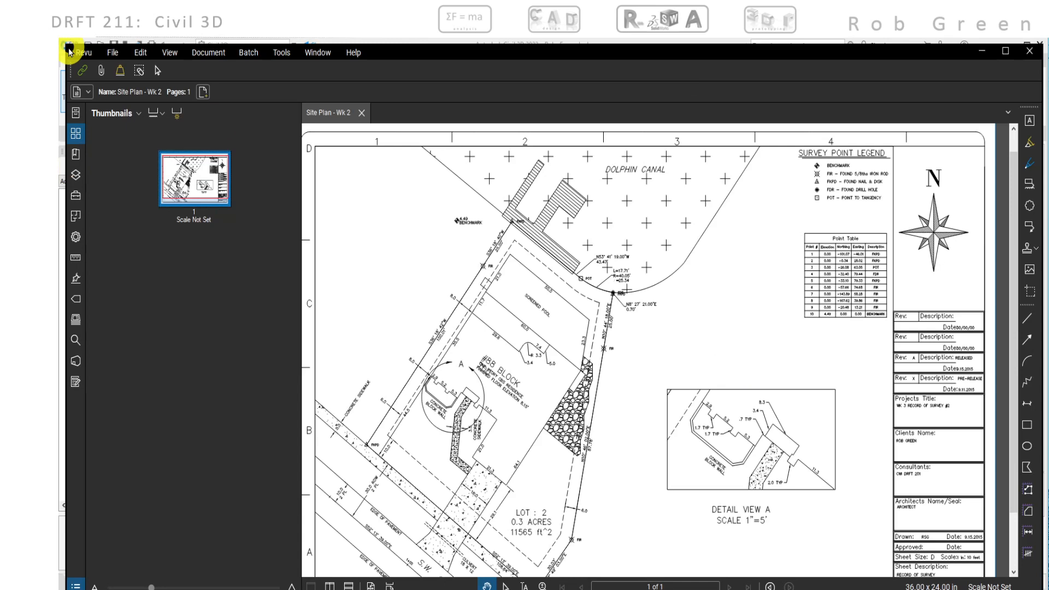
pyautogui.moveTo(65, 45); pyautogui.dragTo(465, 328)
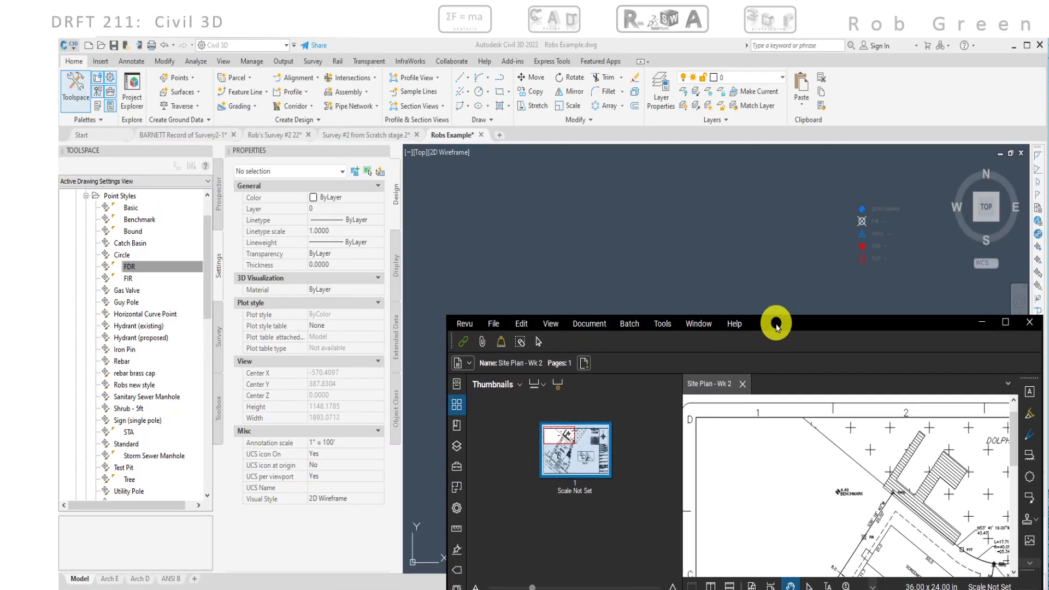
pyautogui.moveTo(776, 341); pyautogui.dragTo(485, 183)
pyautogui.moveTo(596, 309); pyautogui.dragTo(434, 277)
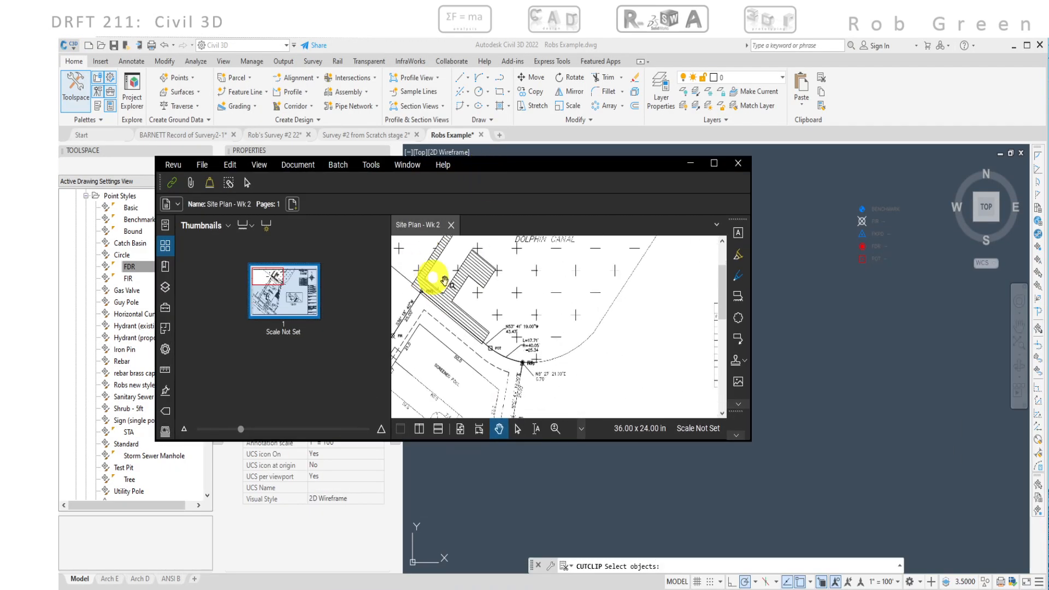
pyautogui.moveTo(563, 313)
pyautogui.mouseDown()
pyautogui.moveTo(511, 260)
pyautogui.moveTo(467, 264)
pyautogui.mouseUp()
pyautogui.moveTo(652, 294); pyautogui.dragTo(605, 296)
pyautogui.scroll(5, 534, 305)
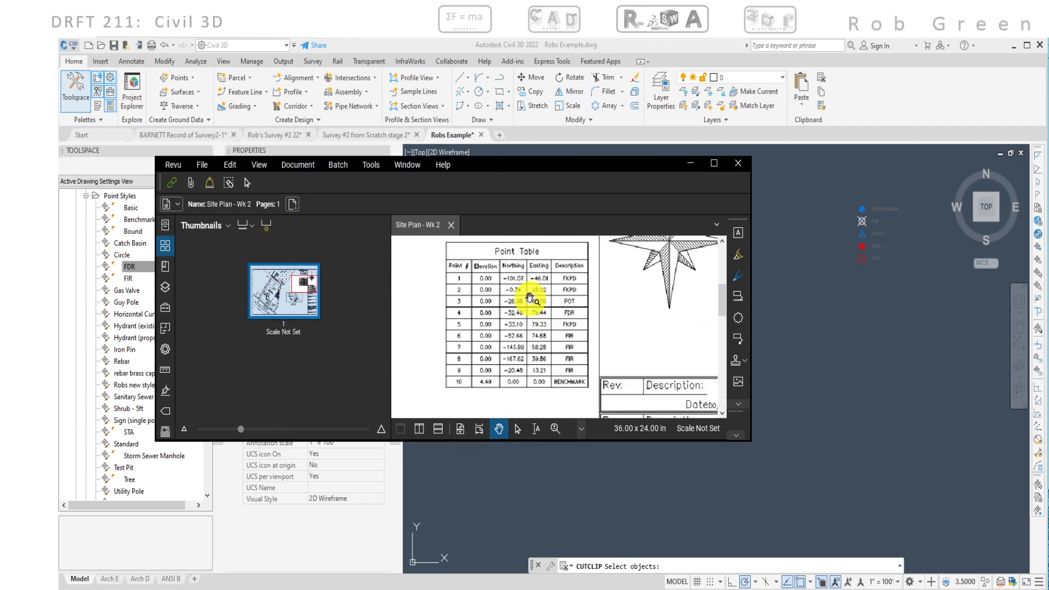
pyautogui.moveTo(530, 317); pyautogui.dragTo(534, 311)
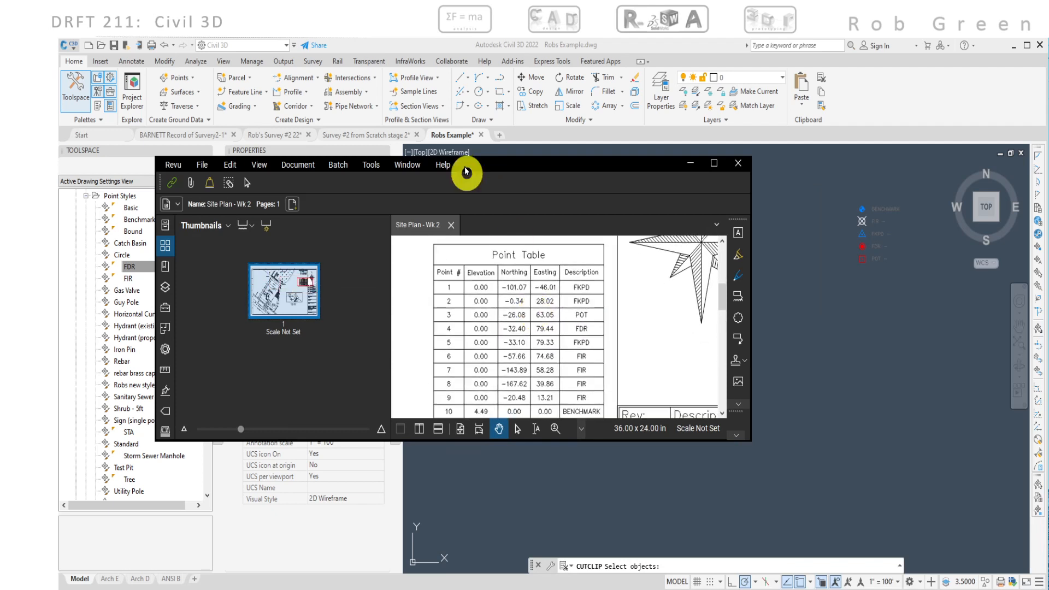
pyautogui.moveTo(464, 166); pyautogui.dragTo(1048, 158)
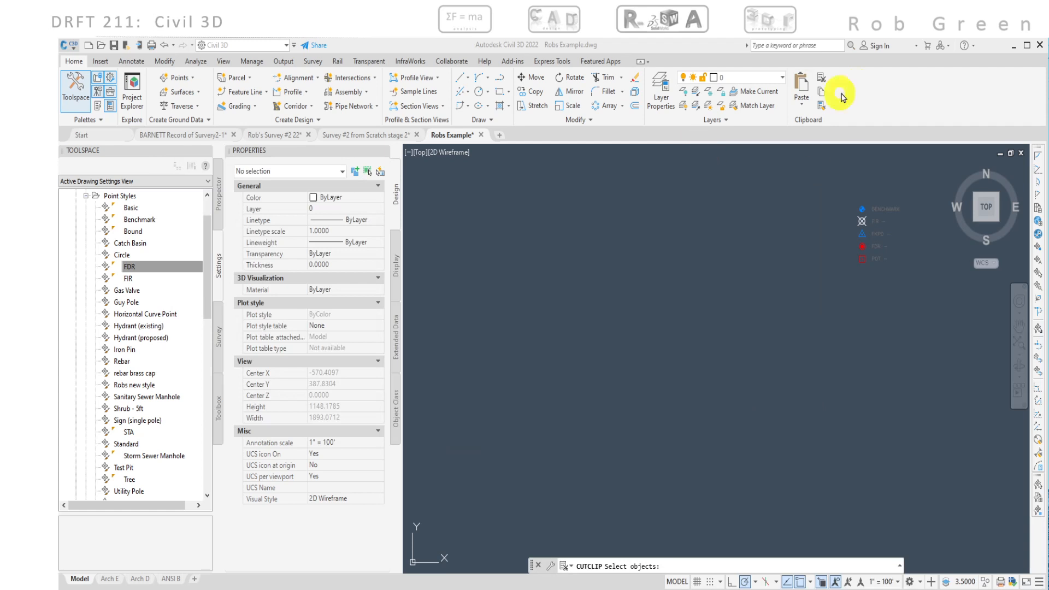
# Start creating points by Northing/Easting in Civil 3D and move the Create Points dialog over the drawing area.
pyautogui.click(857, 88)
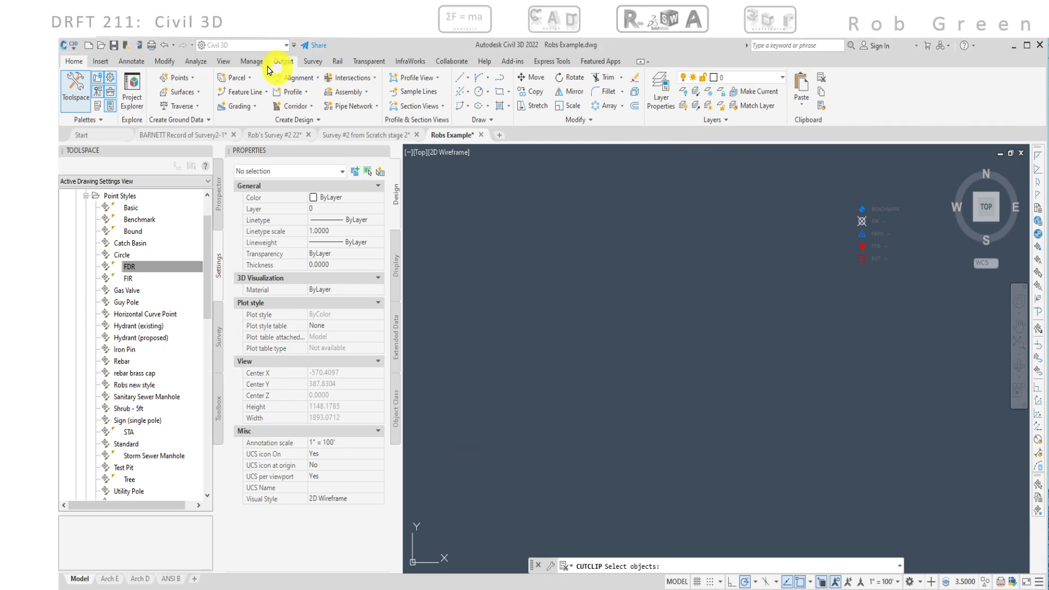
pyautogui.click(179, 81)
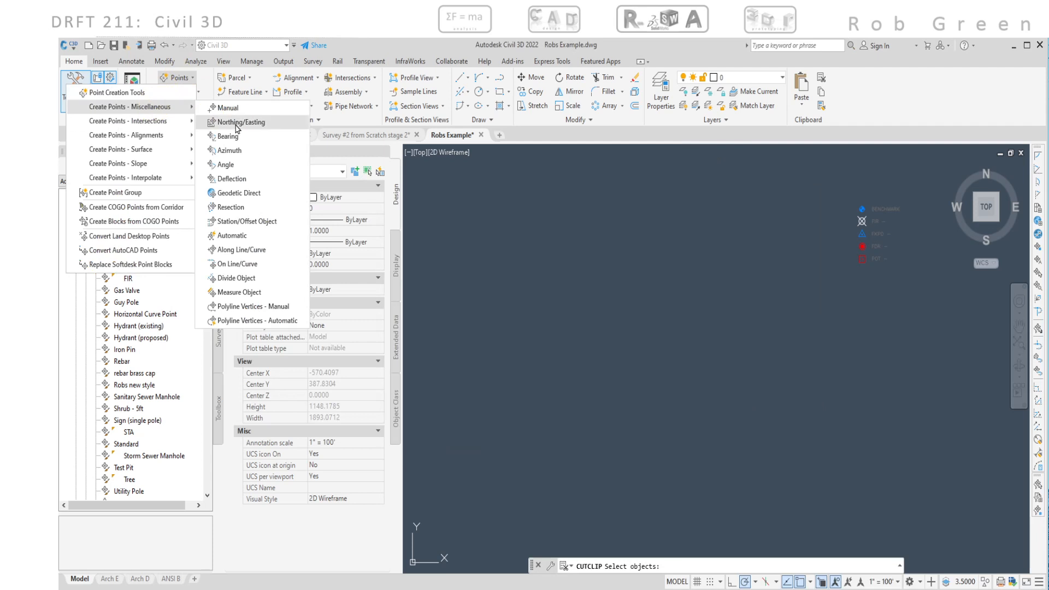
pyautogui.click(237, 122)
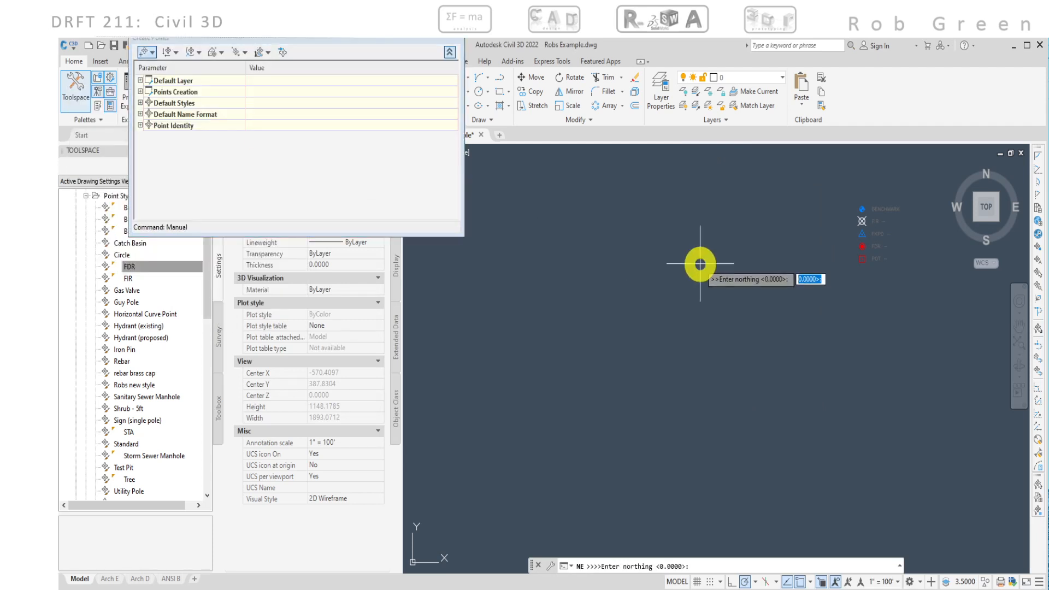
pyautogui.moveTo(211, 39); pyautogui.dragTo(486, 185)
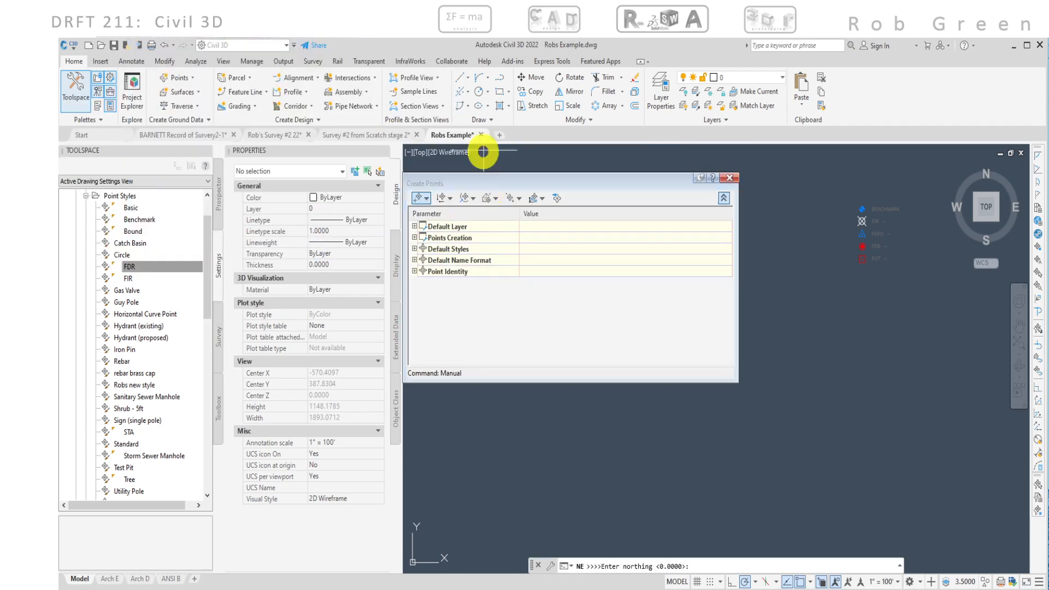
pyautogui.moveTo(572, 189); pyautogui.dragTo(585, 175)
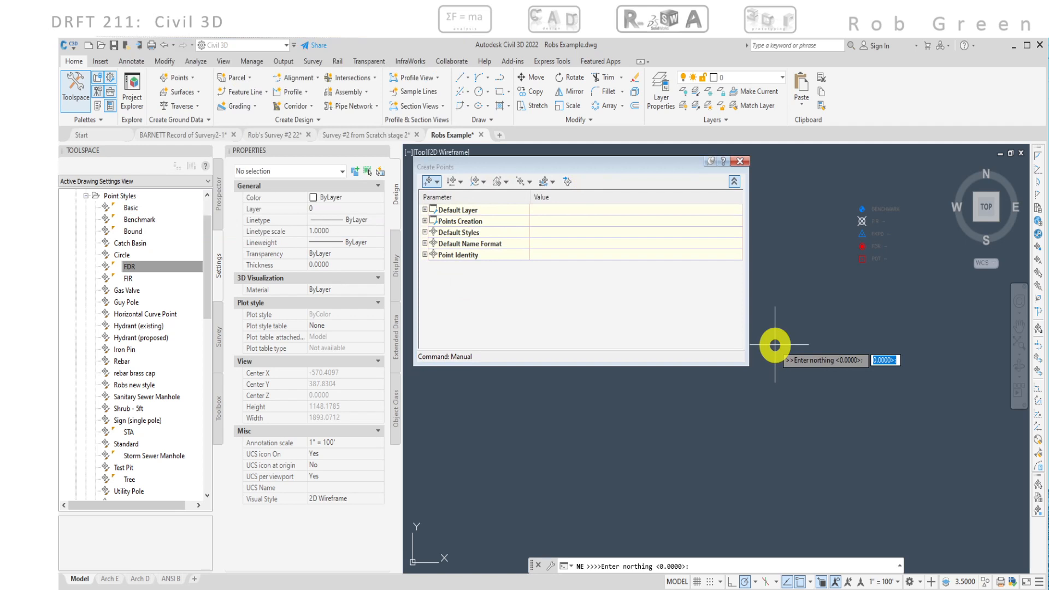
# Create a point at northing 0, easting 0 with the description BENCHMARK and elevation 4.49.
pyautogui.write('0')
pyautogui.press('Return')
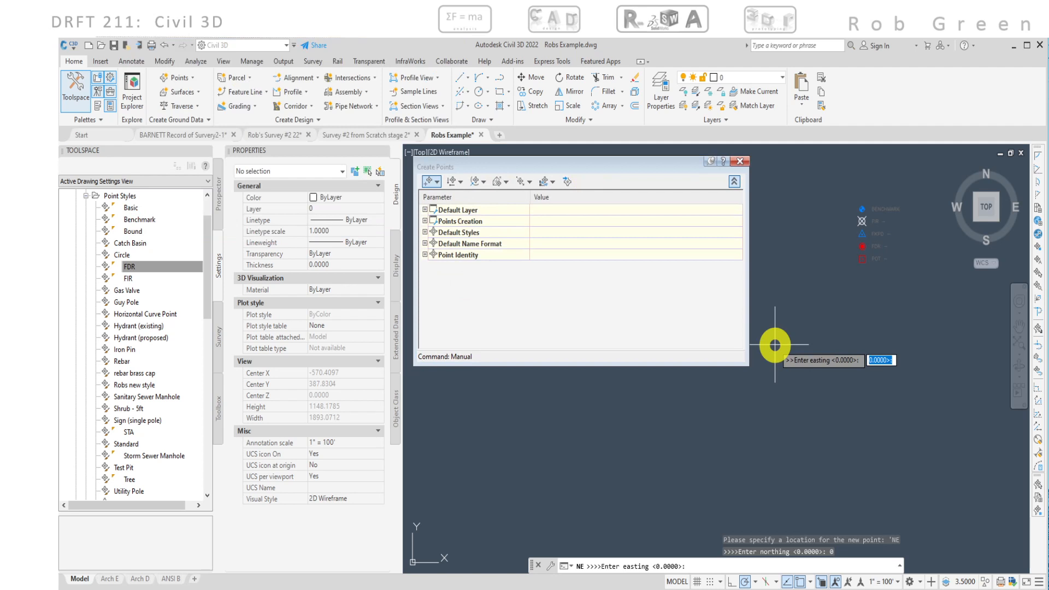
pyautogui.write('0')
pyautogui.press('Return')
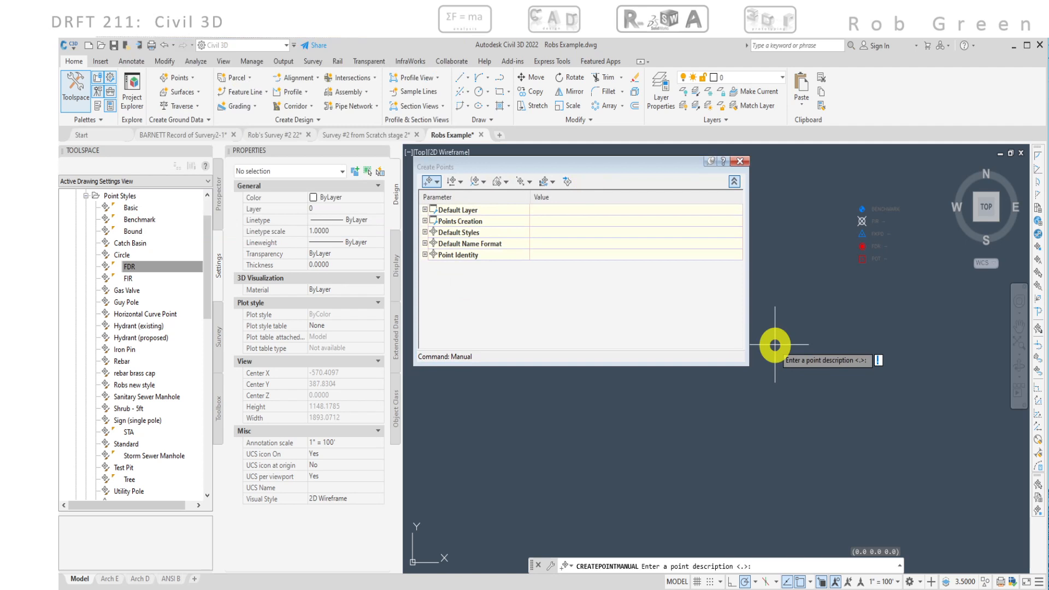
pyautogui.press('capslock')
pyautogui.write('BENCHMARK')
pyautogui.press('Return')
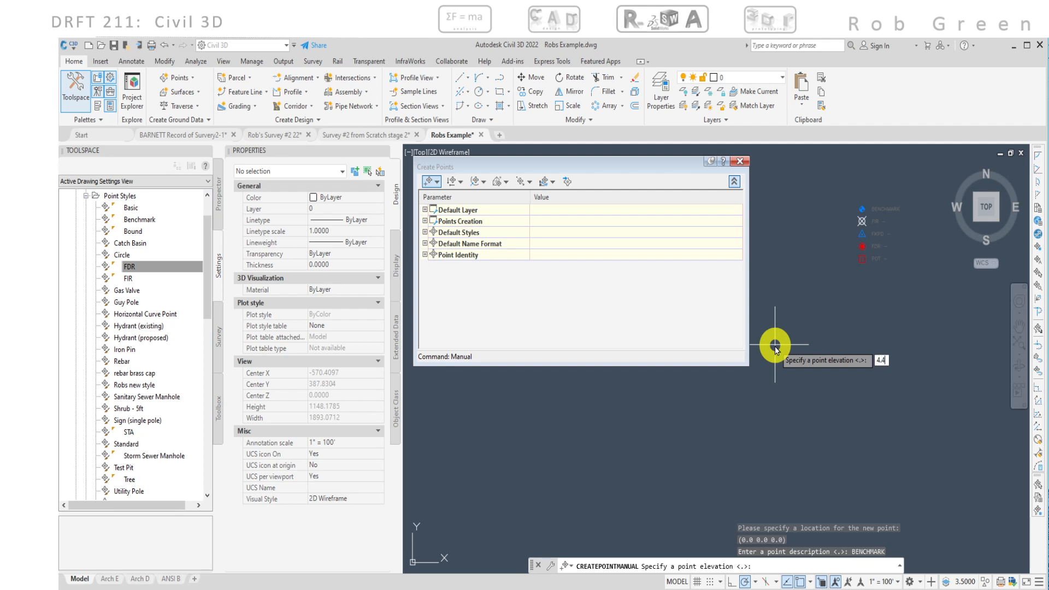
pyautogui.press('Return')
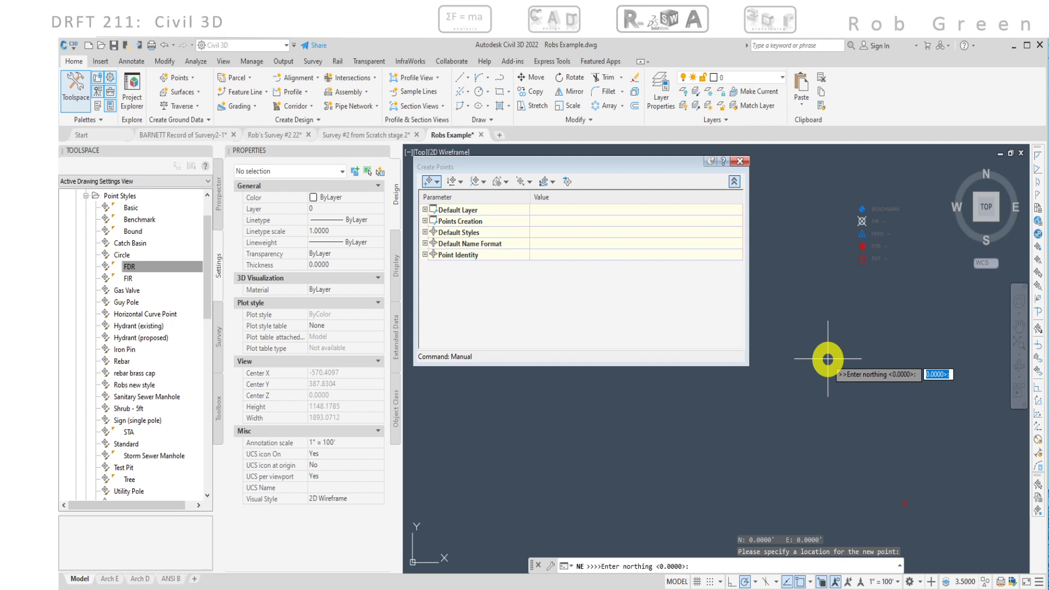
# Create a point at northing -101.07, easting -46.01 with the description FKPD and elevation 0.
pyautogui.write('-101.07')
pyautogui.press('Return')
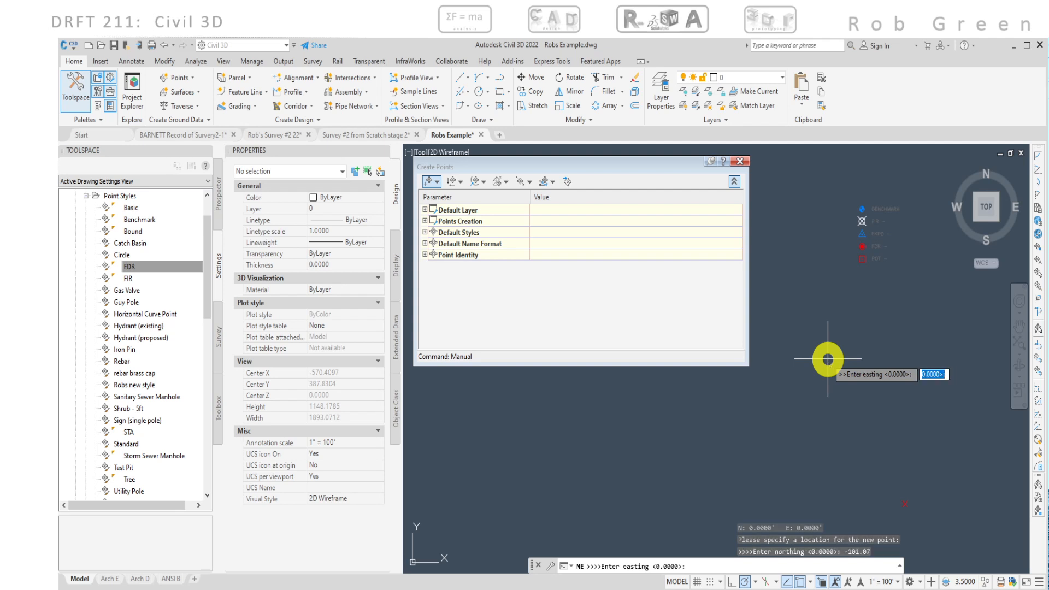
pyautogui.write('-46.01')
pyautogui.press('Return')
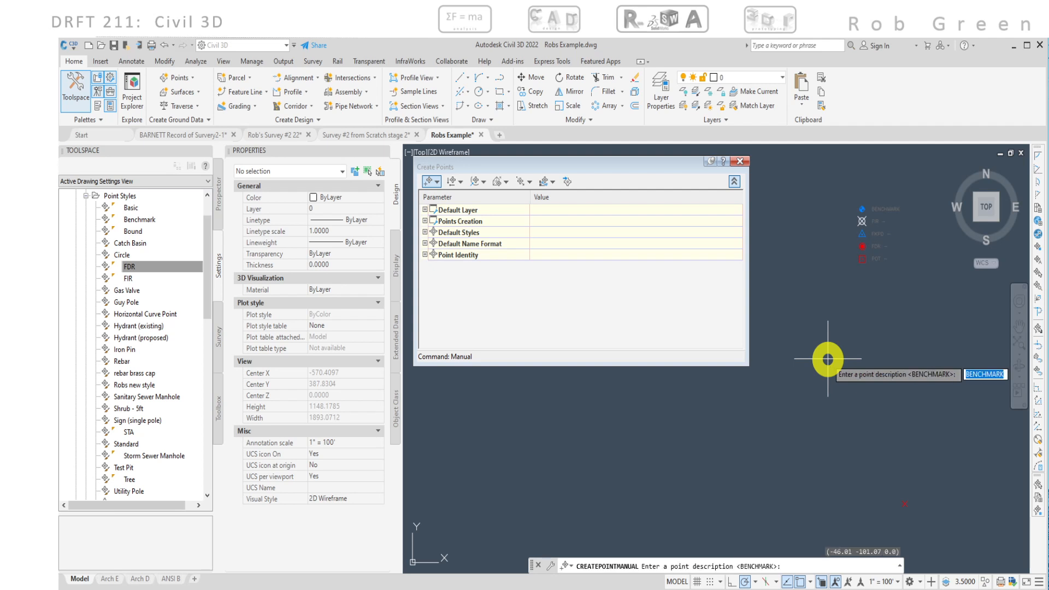
pyautogui.write('FKPD')
pyautogui.press('Return')
pyautogui.write('0')
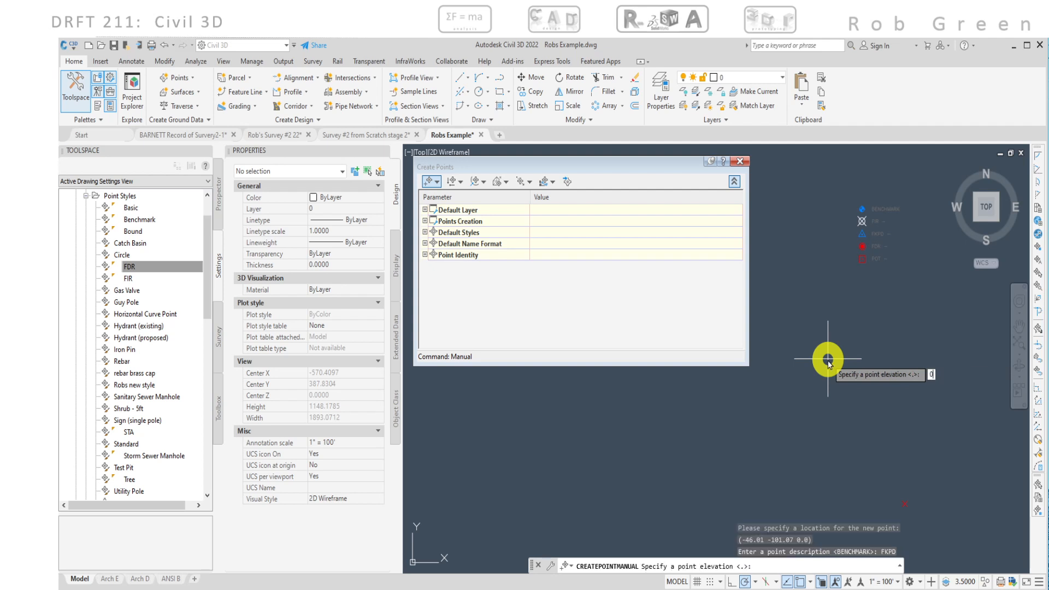
pyautogui.press('Return')
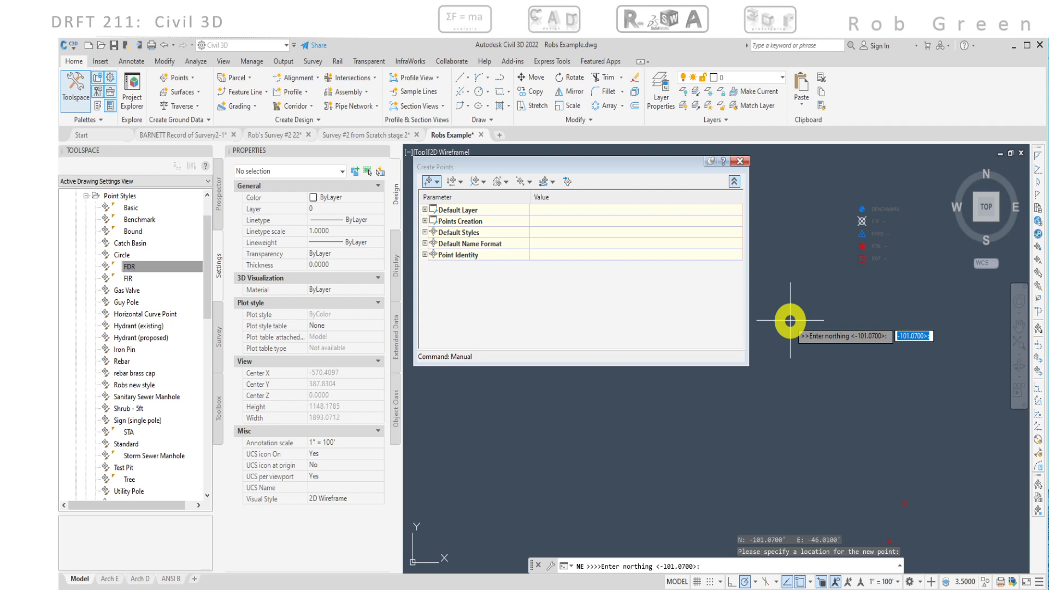
# Create a point at northing -0.34, easting 28.02, keeping the description FKPD.
pyautogui.write('-.34')
pyautogui.press('Return')
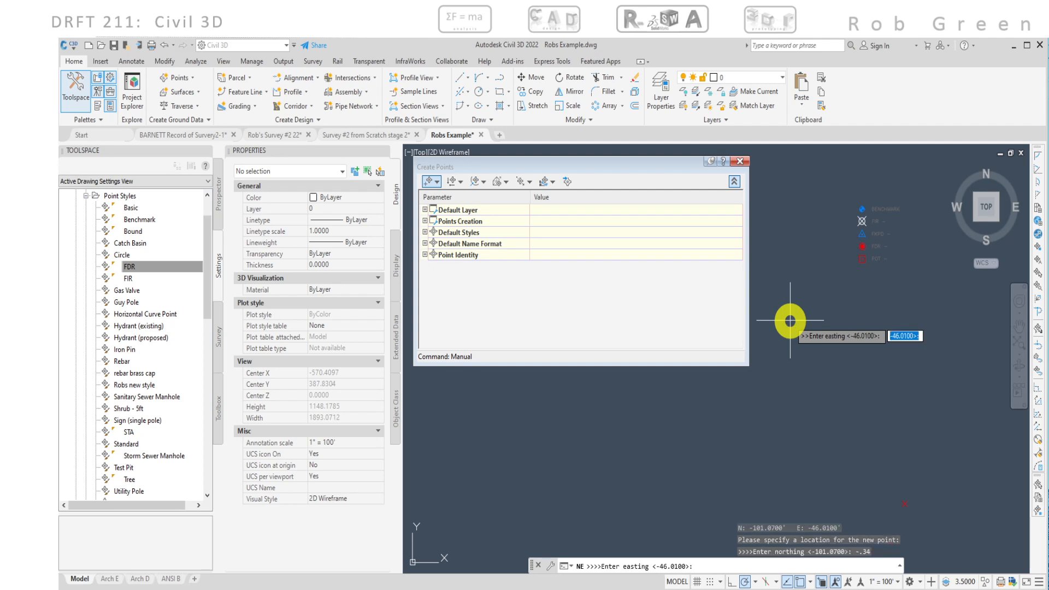
pyautogui.write('28.02')
pyautogui.press('Return')
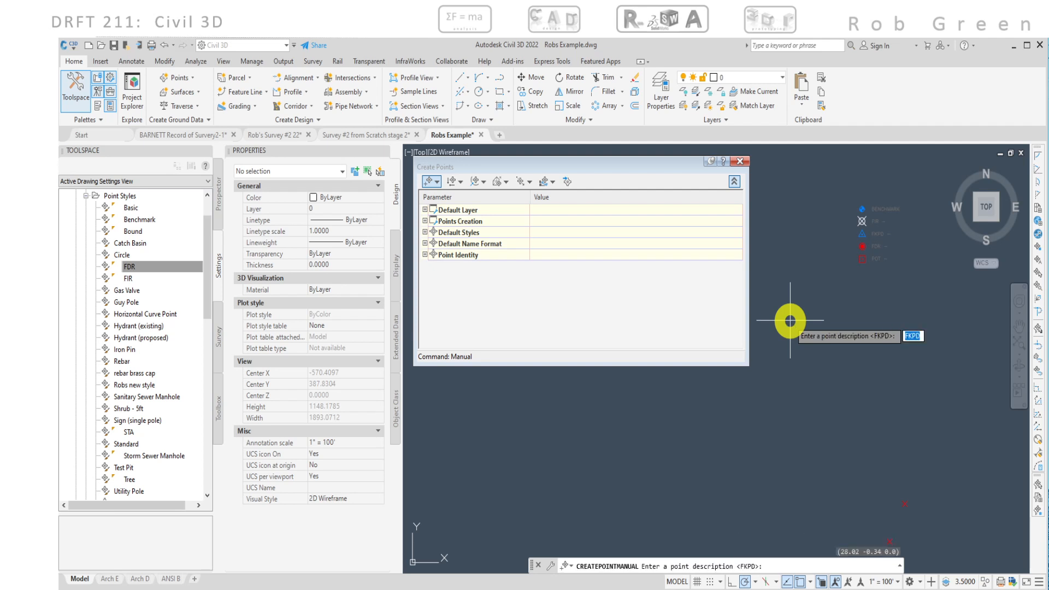
pyautogui.press('Return')
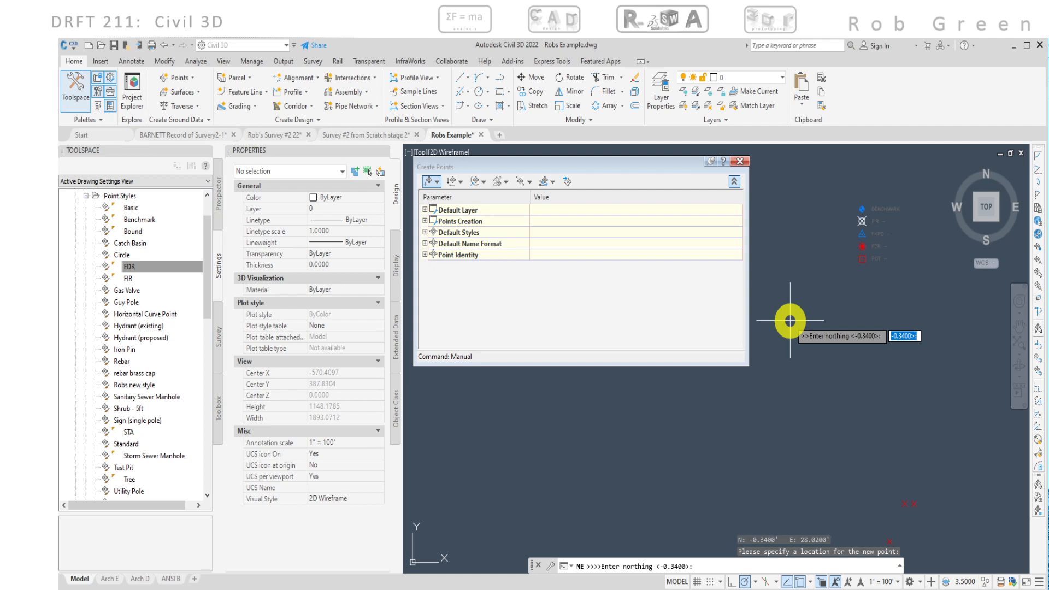
# Create a point at northing -26.08, easting 63.05 with the description POT and the default elevation, and end point creation.
pyautogui.write('-26.08')
pyautogui.press('Return')
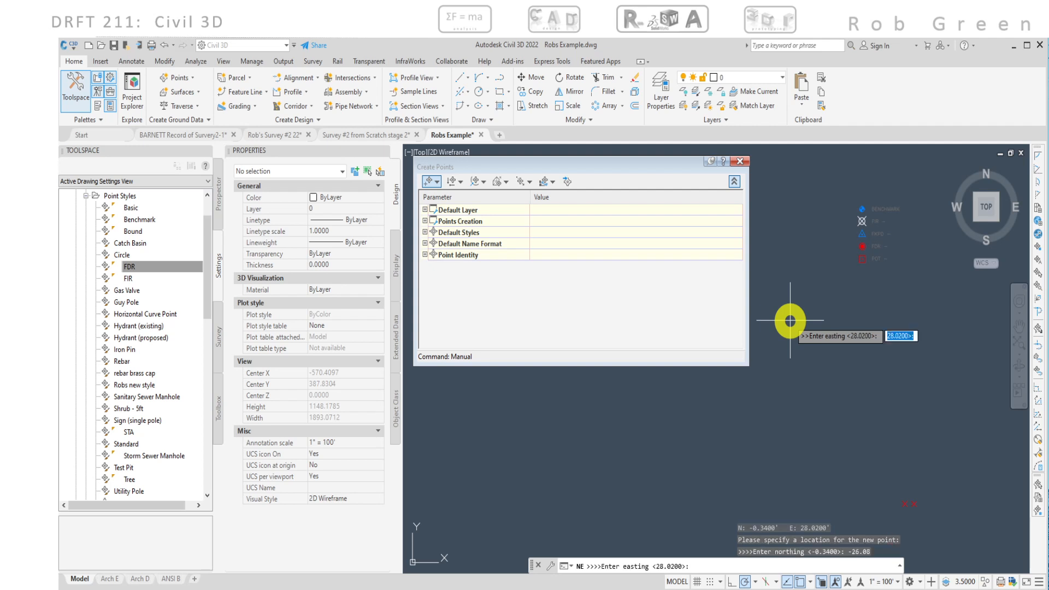
pyautogui.write('63.05')
pyautogui.press('Return')
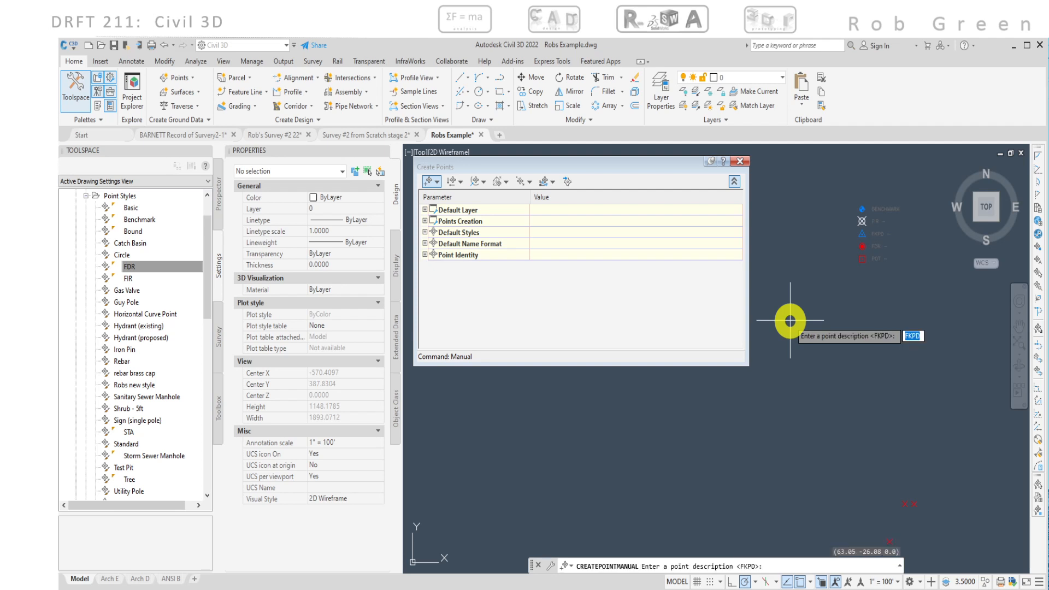
pyautogui.write('POT')
pyautogui.press('Return')
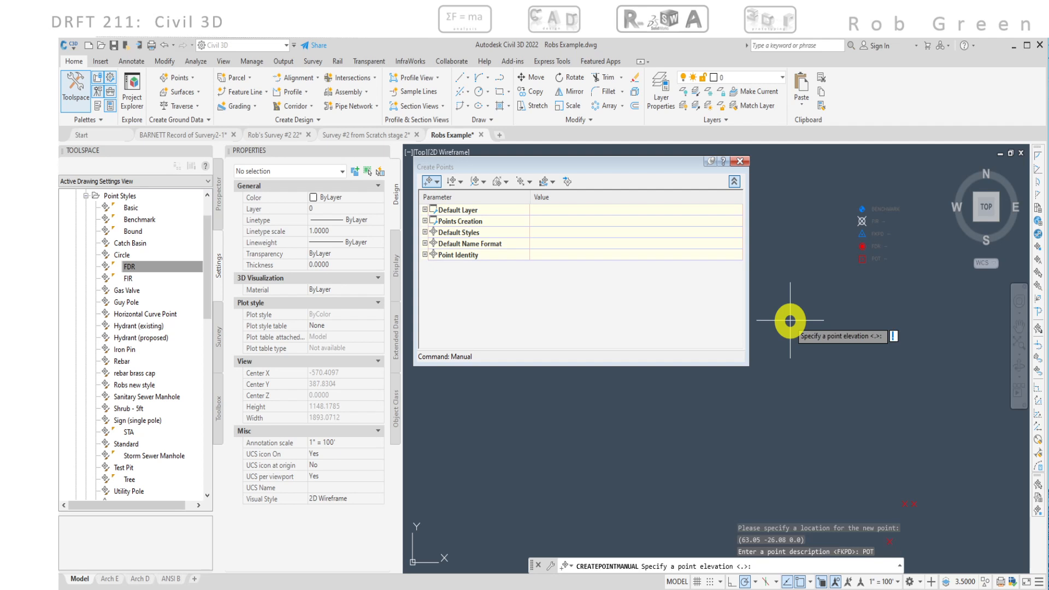
pyautogui.press('Return')
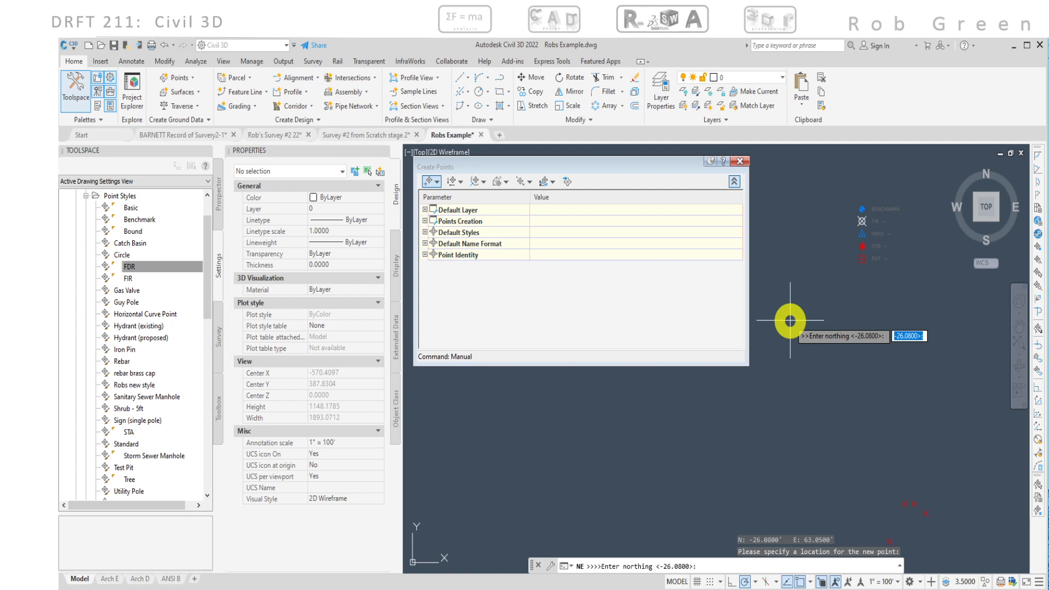
pyautogui.press('Escape')
# Highlight every object in the drawing to locate the created points, and clear the selection.
pyautogui.hotkey('ctrl', 'a')
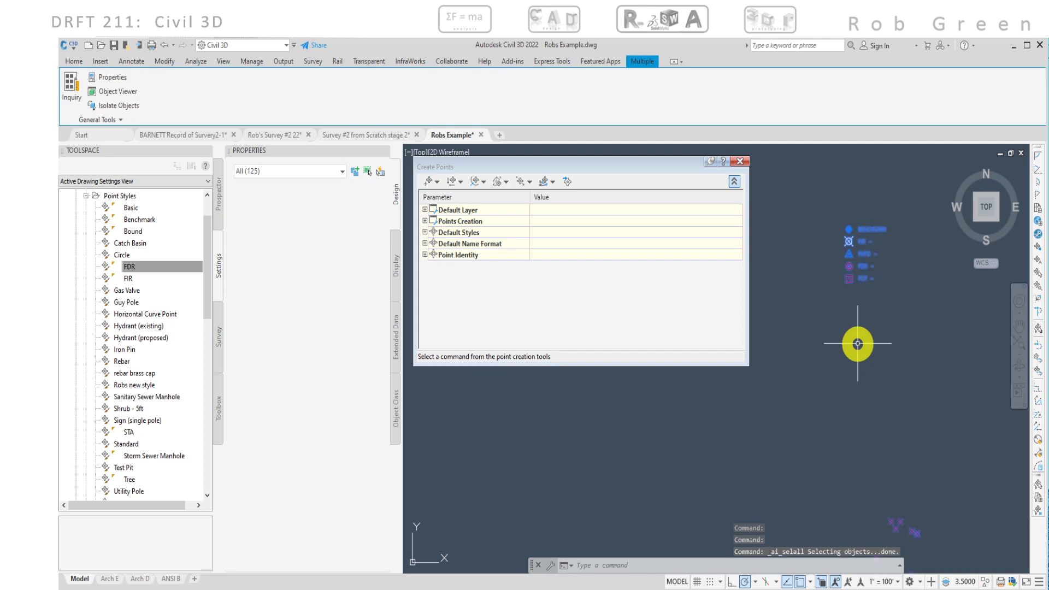
pyautogui.moveTo(858, 349); pyautogui.dragTo(852, 290, button='middle')
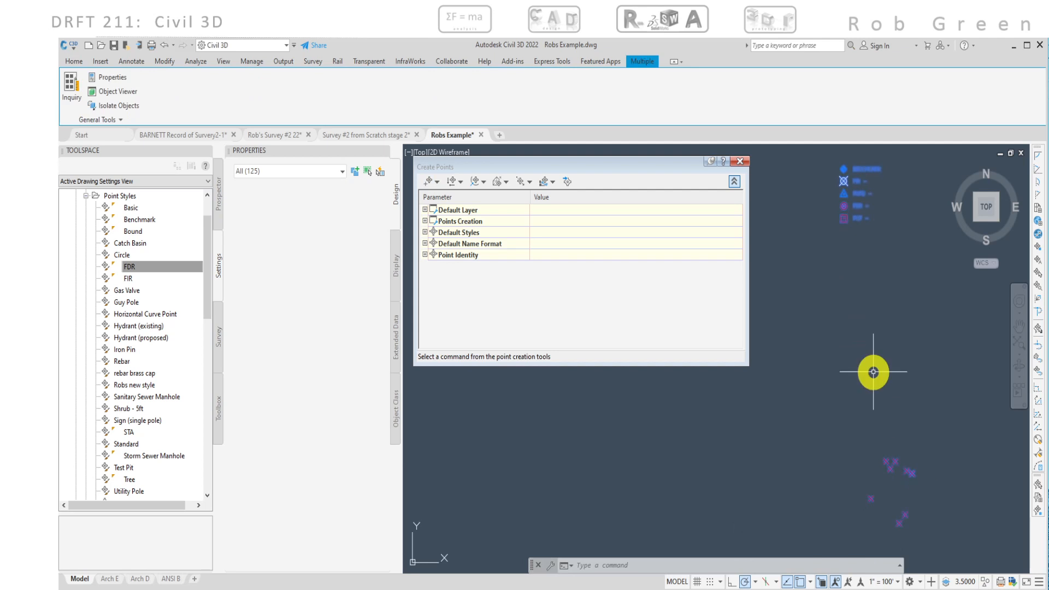
pyautogui.scroll(4, 863, 410)
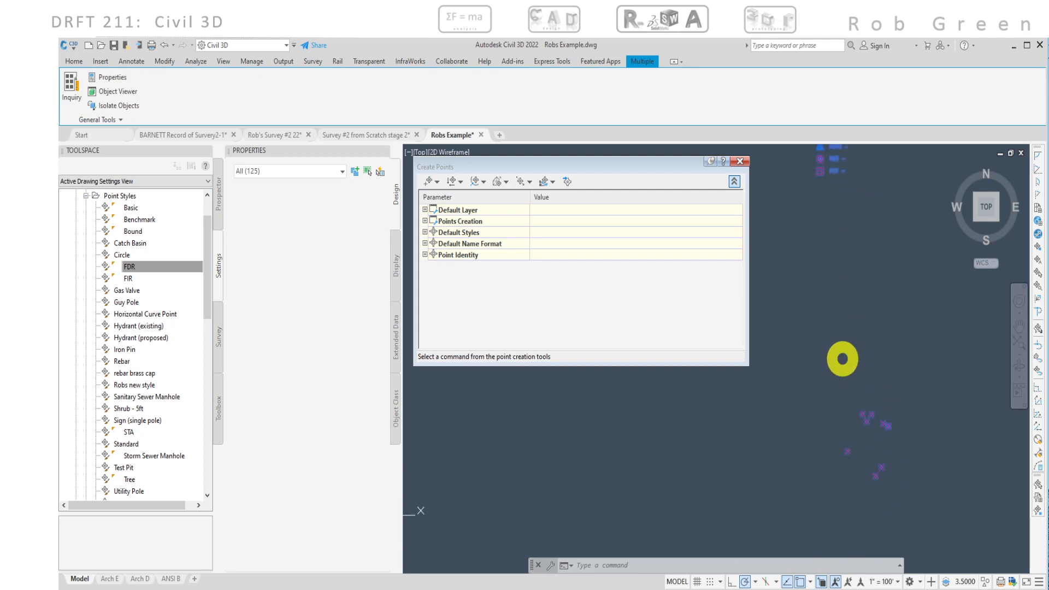
pyautogui.scroll(4, 856, 407)
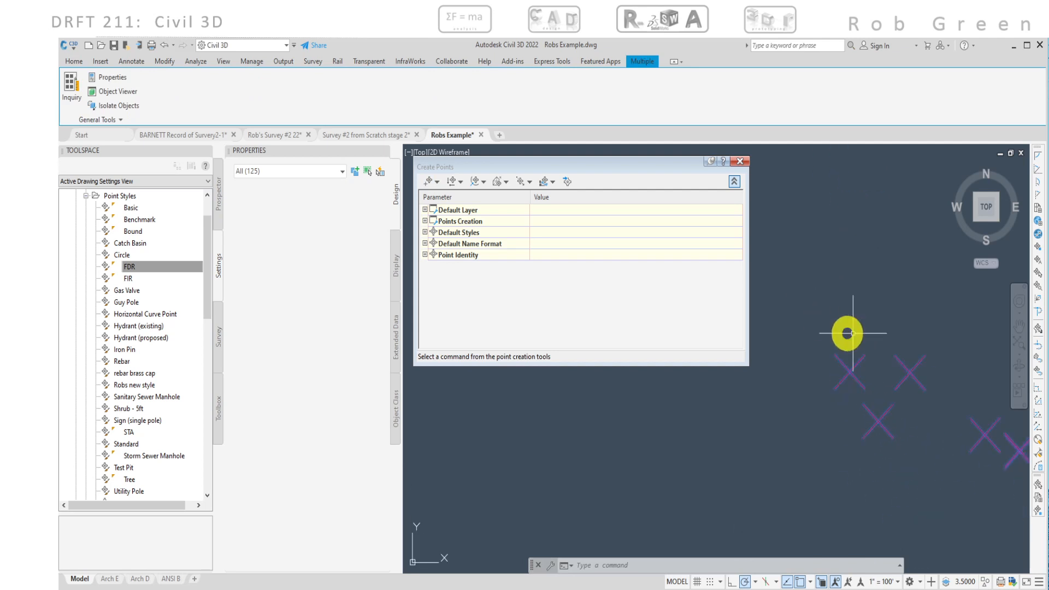
pyautogui.press('Escape')
pyautogui.press('Escape')
# Select the BENCHMARK point to review its properties and close the Create Points dialog.
pyautogui.click(860, 384)
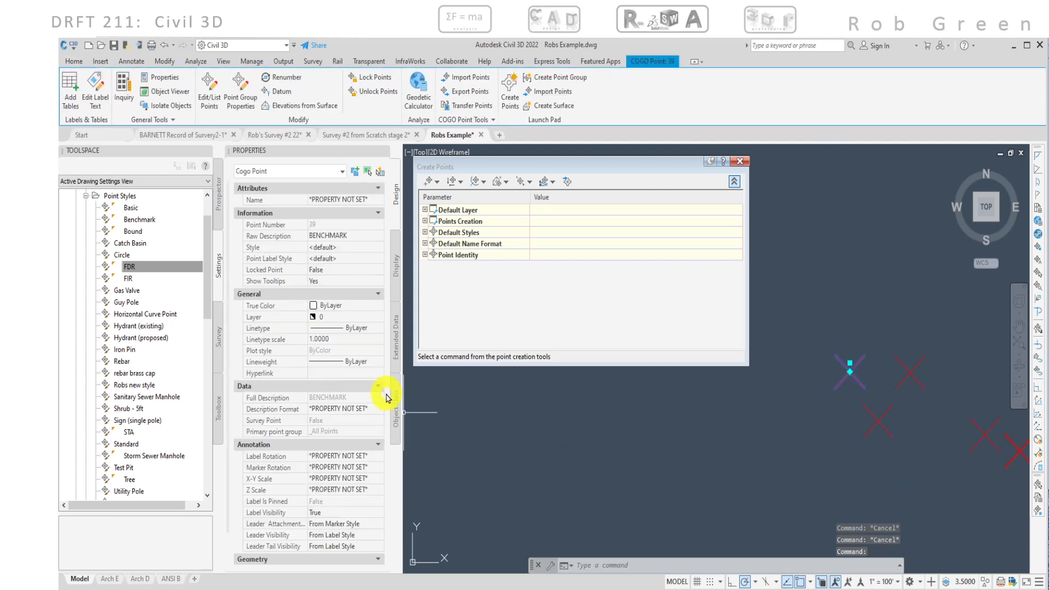
pyautogui.scroll(-2, 371, 430)
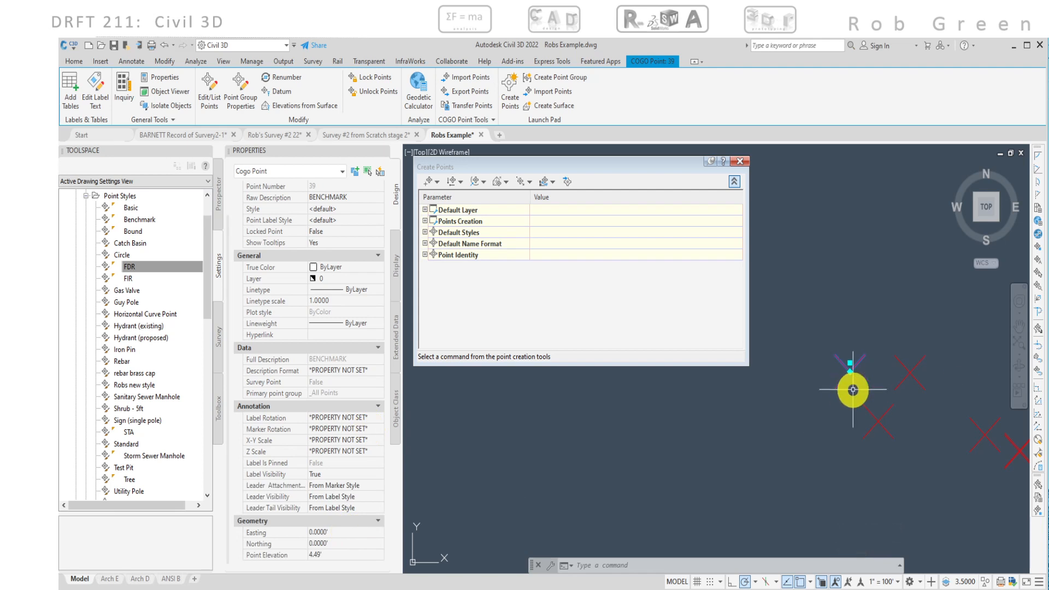
pyautogui.click(746, 162)
pyautogui.moveTo(769, 293); pyautogui.dragTo(614, 191, button='middle')
pyautogui.scroll(-2, 651, 300)
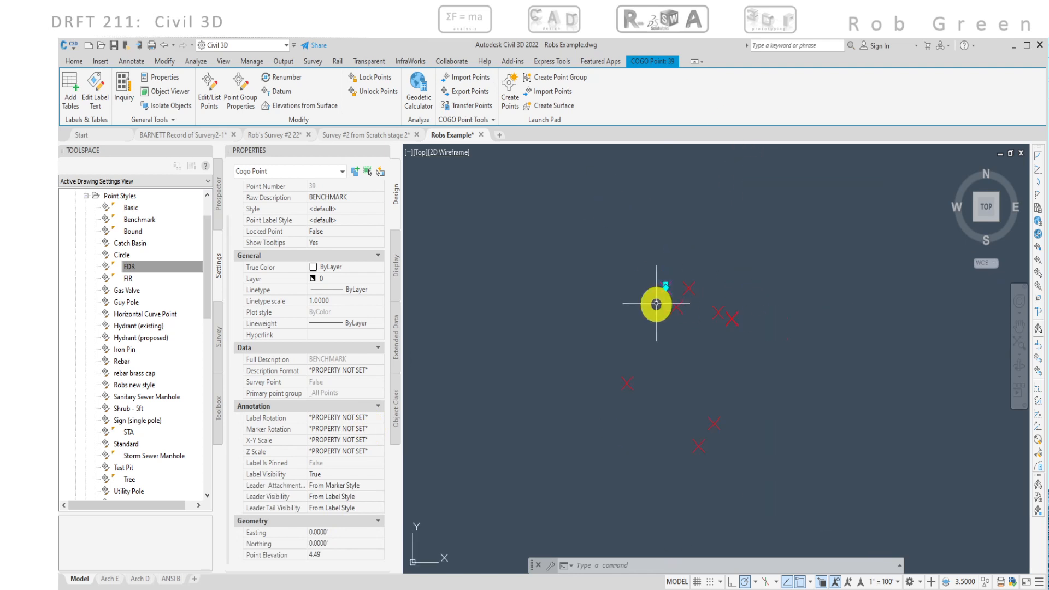
pyautogui.moveTo(672, 372); pyautogui.dragTo(687, 331, button='middle')
pyautogui.scroll(1, 688, 296)
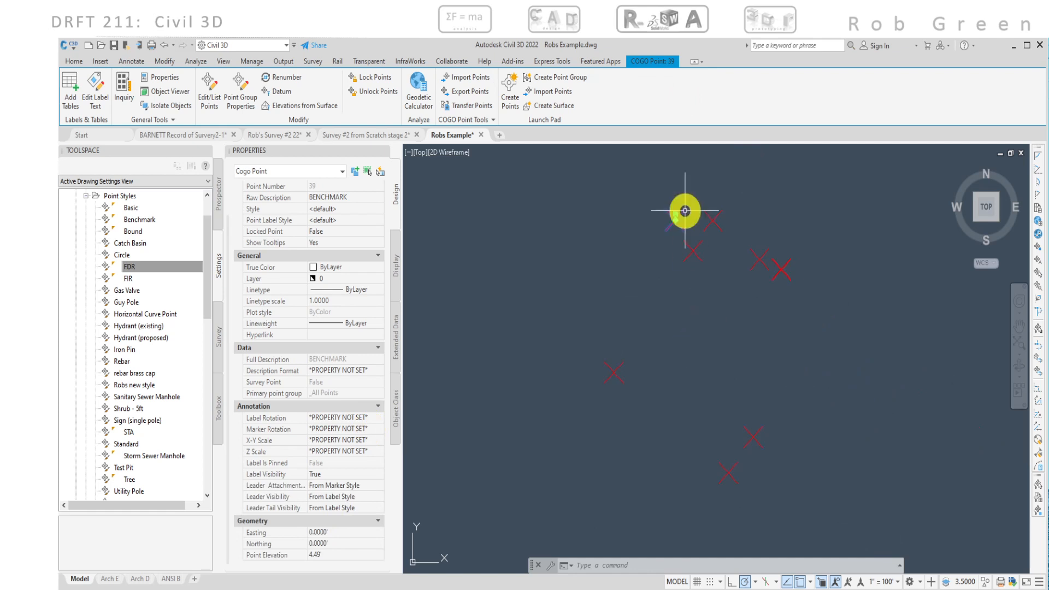
# Set the BENCHMARK point's style to Benchmark and deselect it.
pyautogui.moveTo(682, 230)
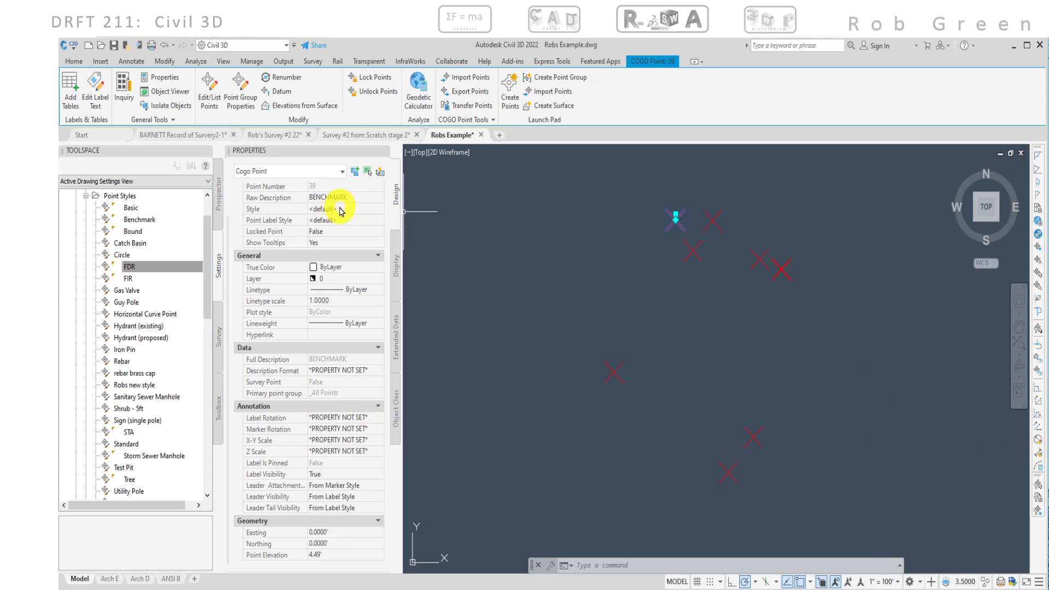
pyautogui.click(381, 212)
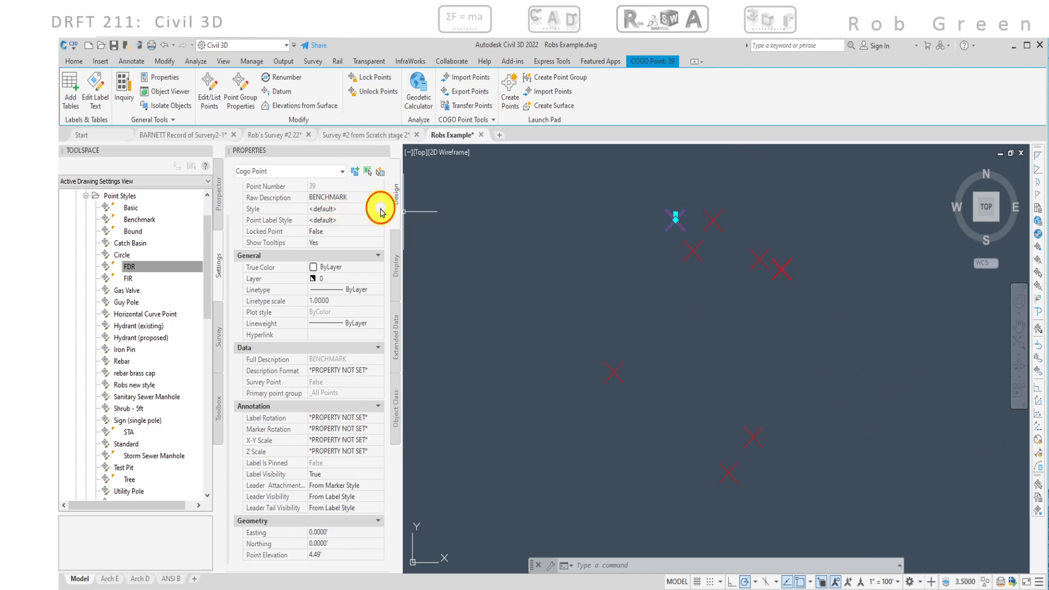
pyautogui.click(379, 210)
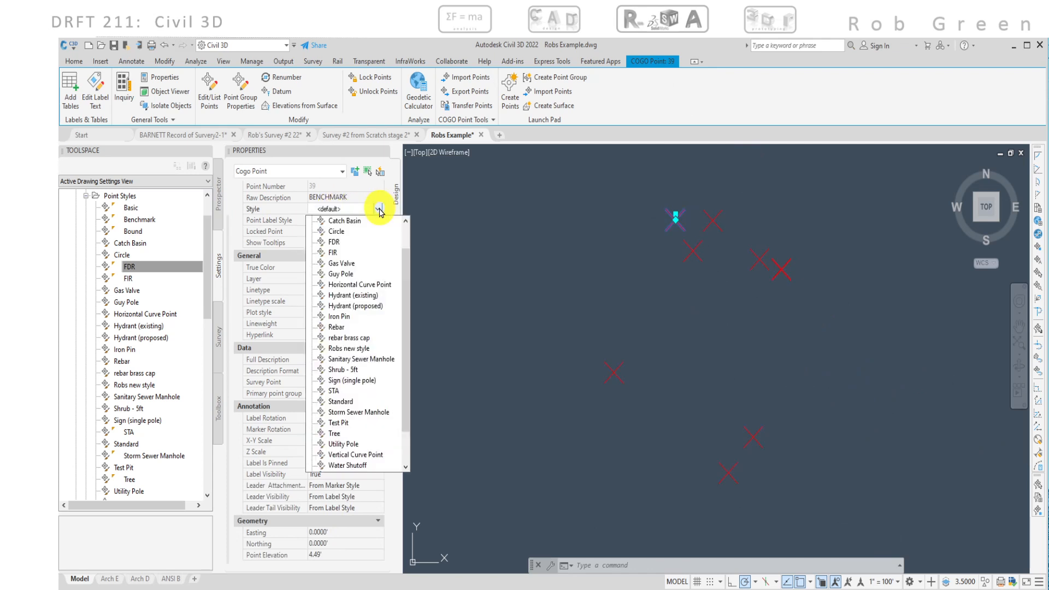
pyautogui.scroll(1, 372, 232)
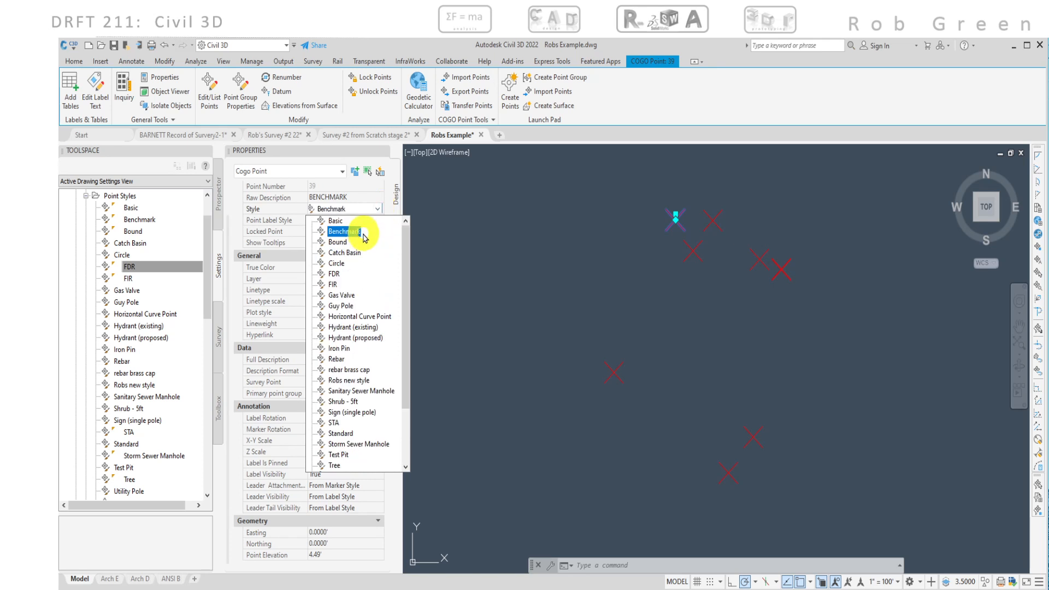
pyautogui.click(358, 232)
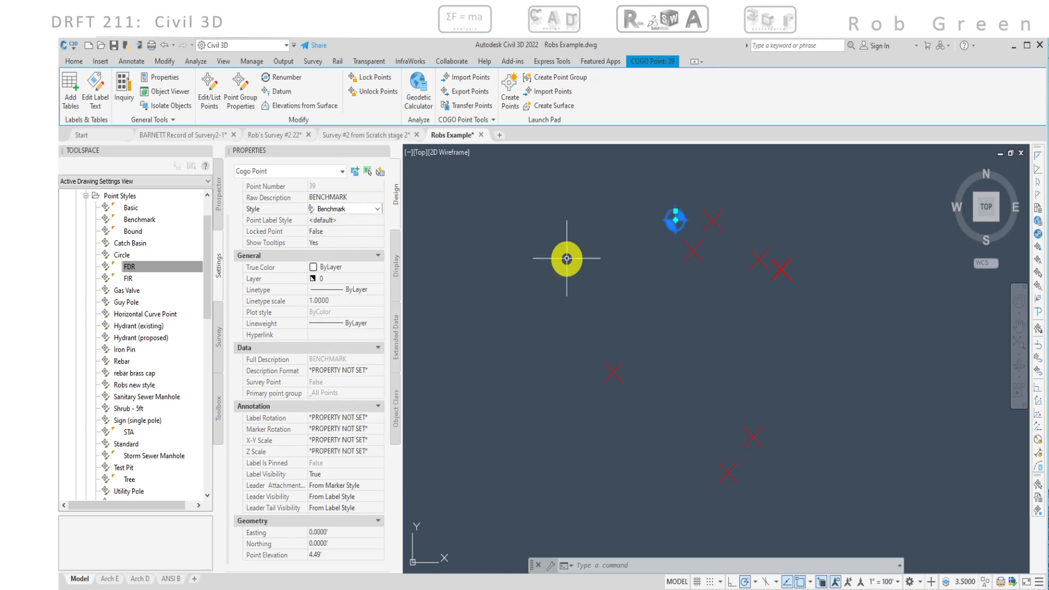
pyautogui.press('Escape')
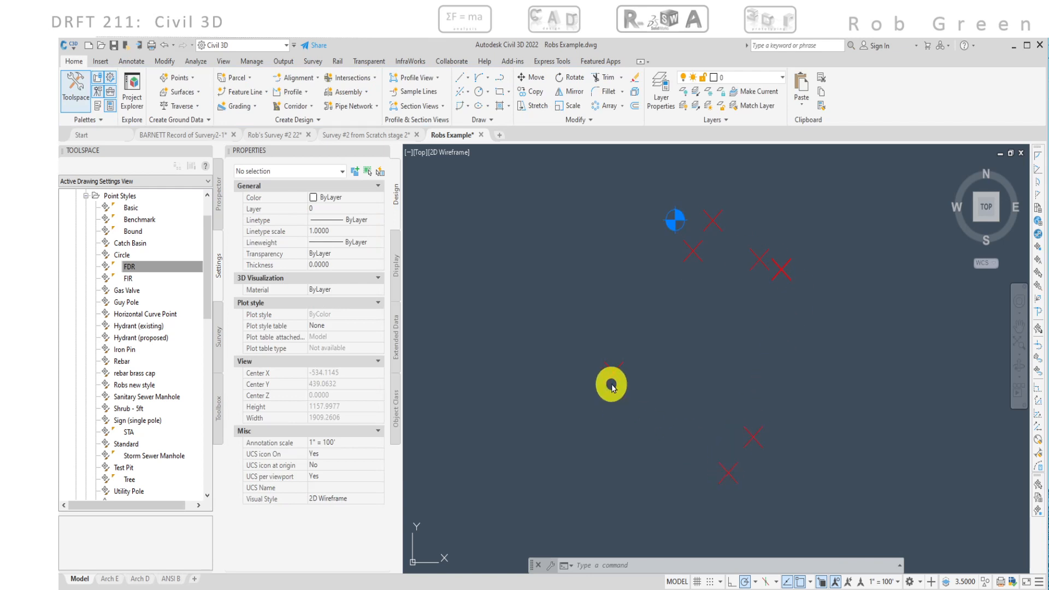
# Set the style of the FKPD point at northing -101.07, easting -46.01 to Iron Pin.
pyautogui.click(617, 377)
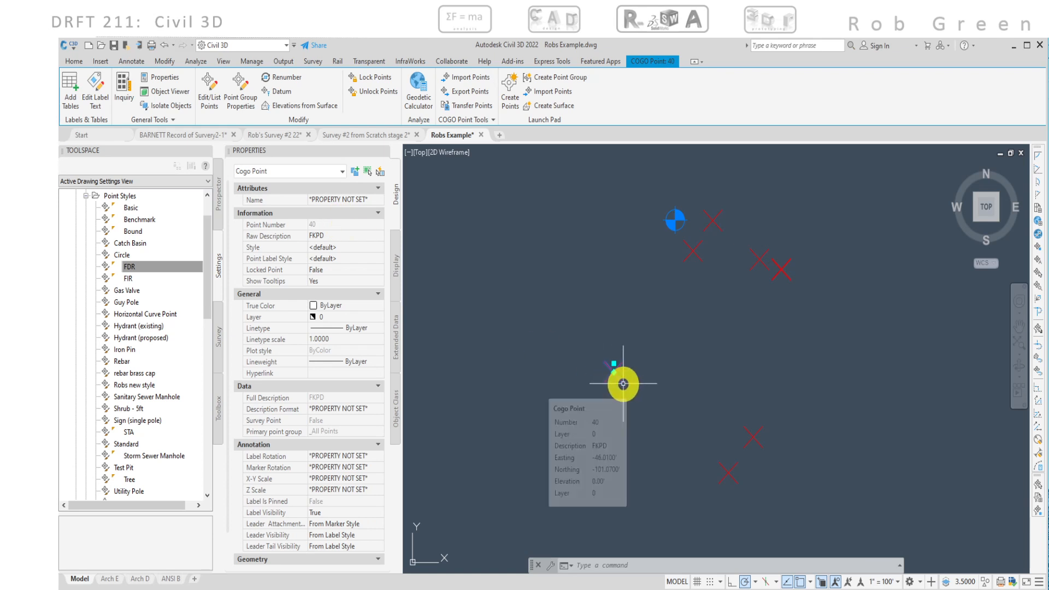
pyautogui.scroll(-1, 356, 366)
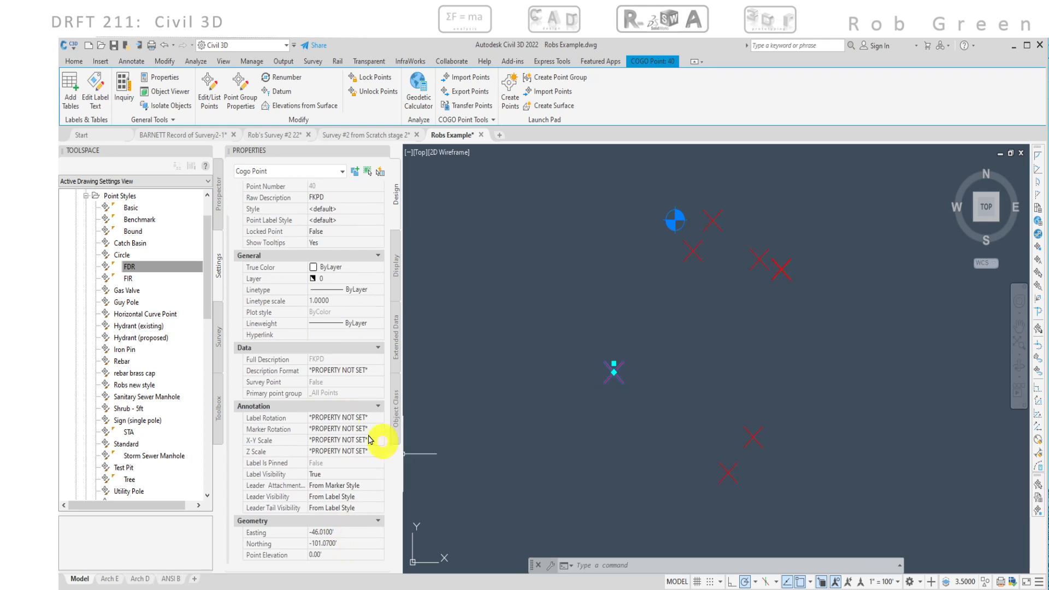
pyautogui.scroll(1, 340, 417)
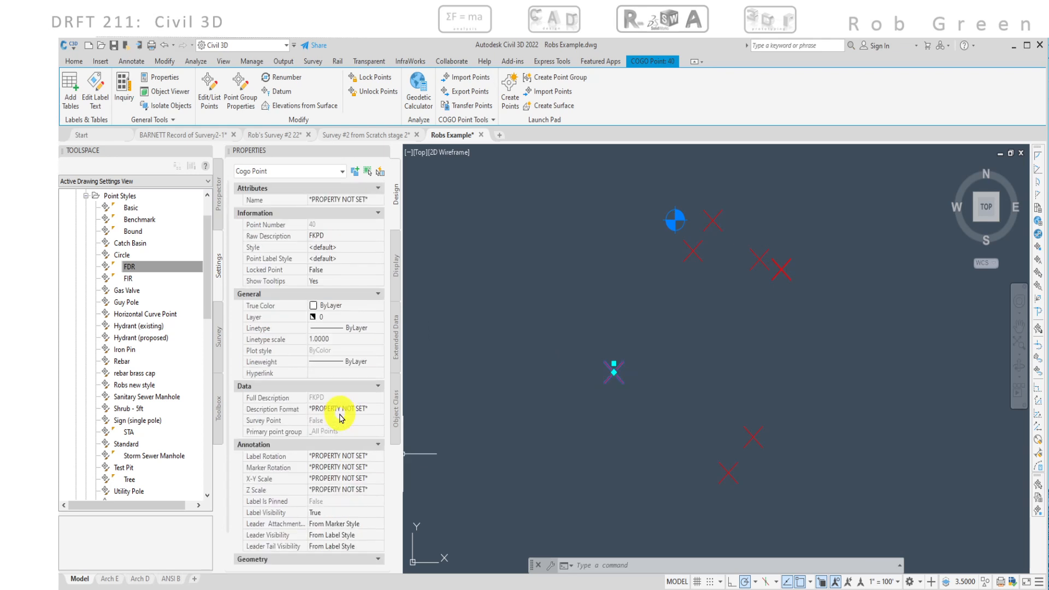
pyautogui.click(355, 247)
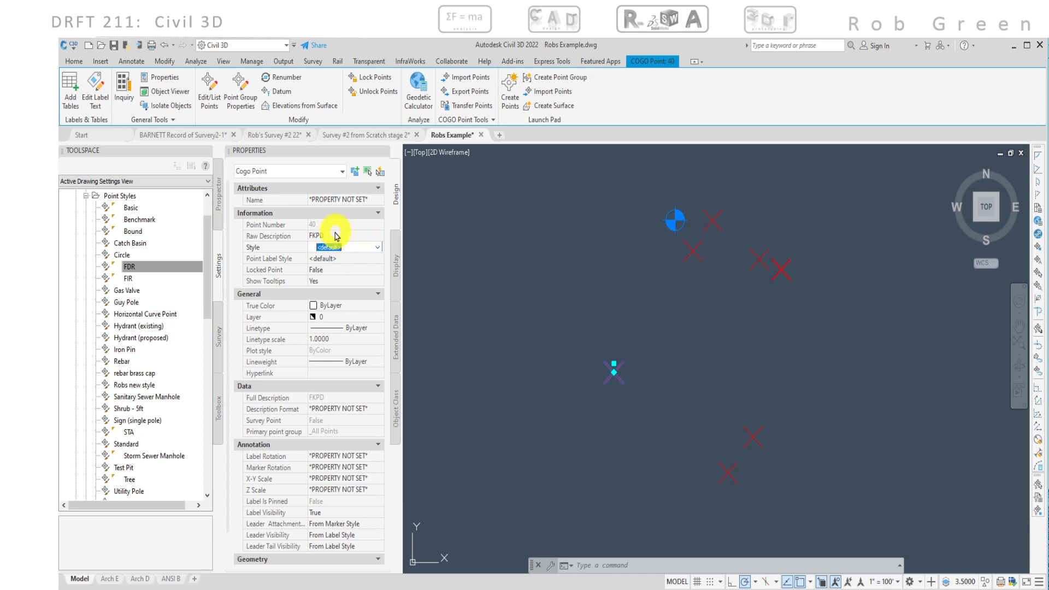
pyautogui.click(377, 247)
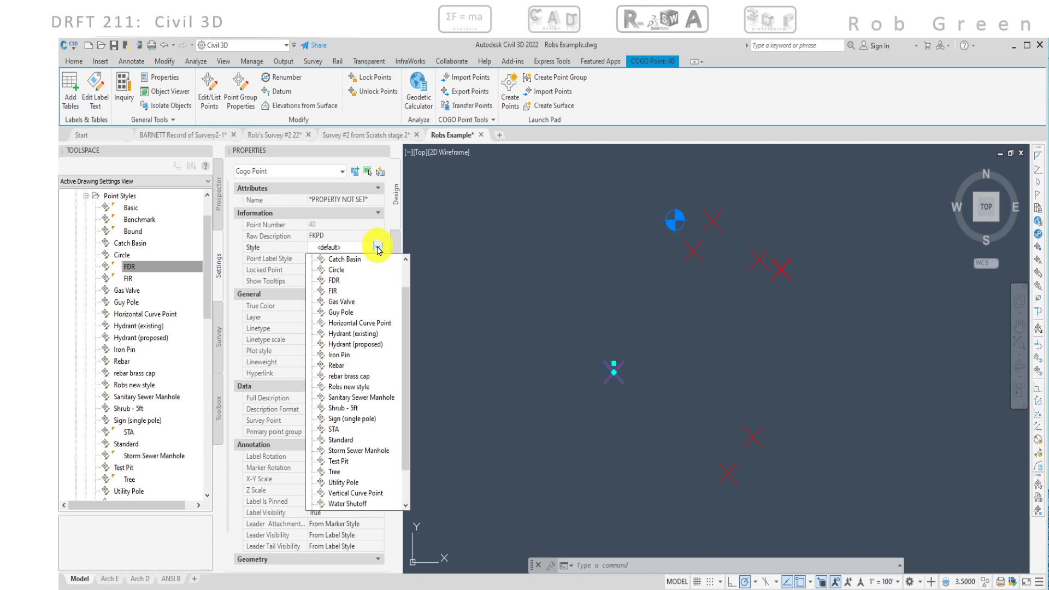
pyautogui.scroll(1, 355, 358)
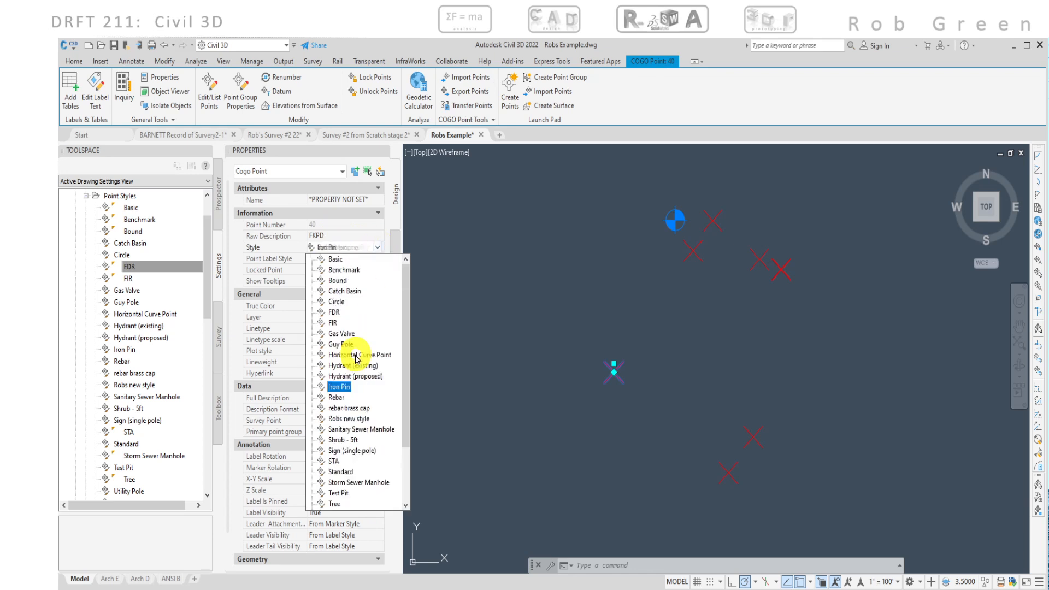
pyautogui.scroll(-3, 356, 359)
pyautogui.scroll(3, 356, 358)
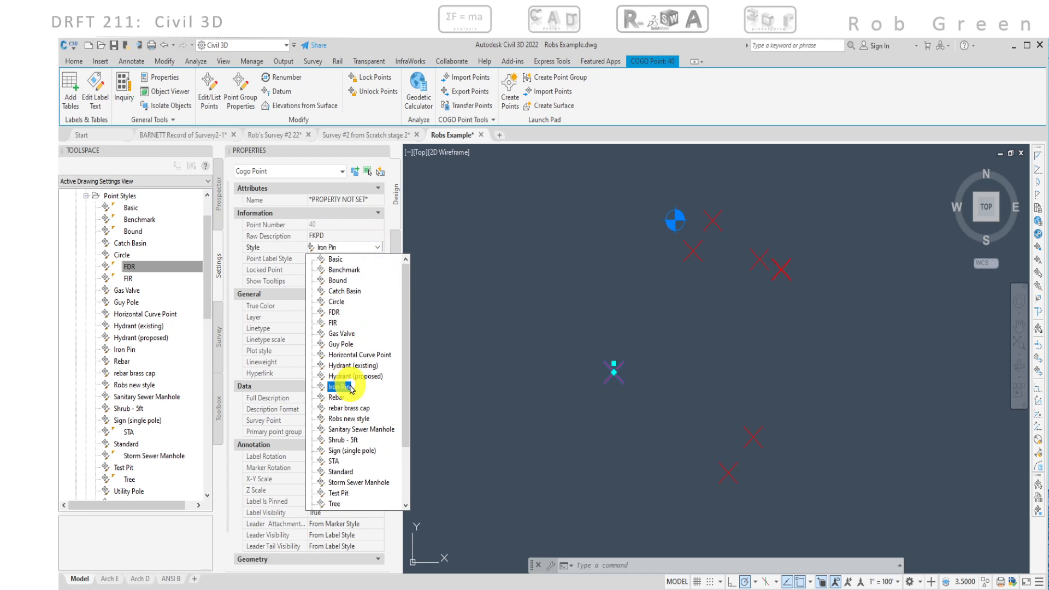
pyautogui.click(361, 312)
pyautogui.click(332, 323)
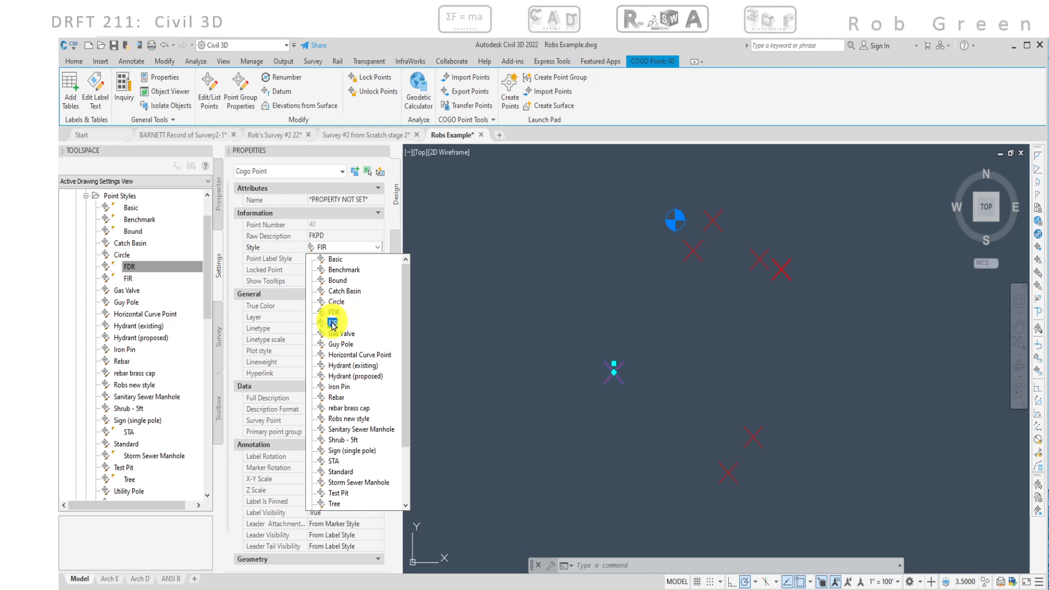
pyautogui.click(336, 386)
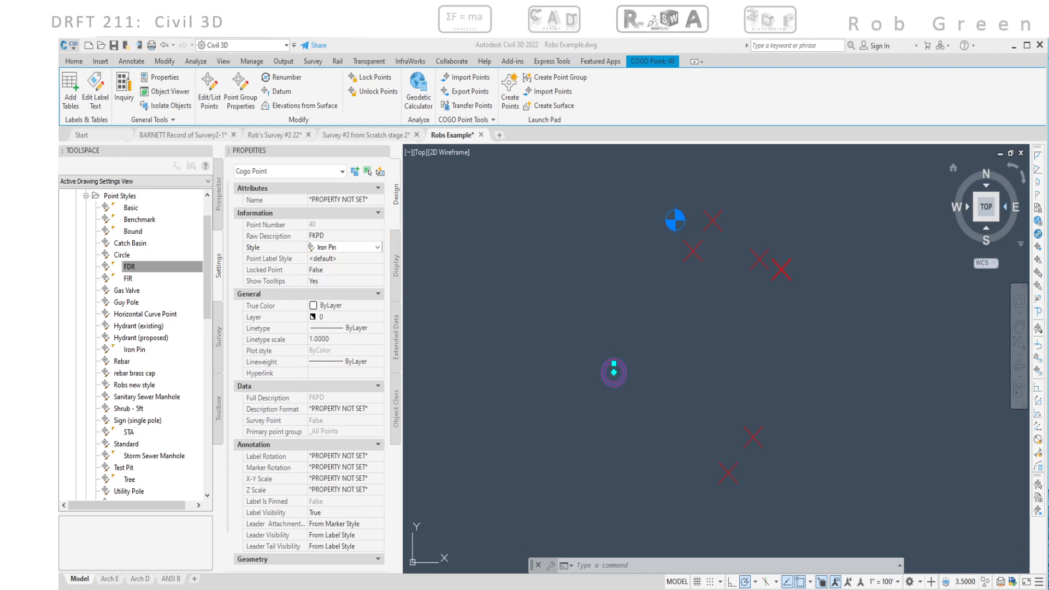
# Bring the Revu site plan over the Civil 3D drawing to consult its Point Table.
pyautogui.moveTo(1048, 107); pyautogui.dragTo(696, 106)
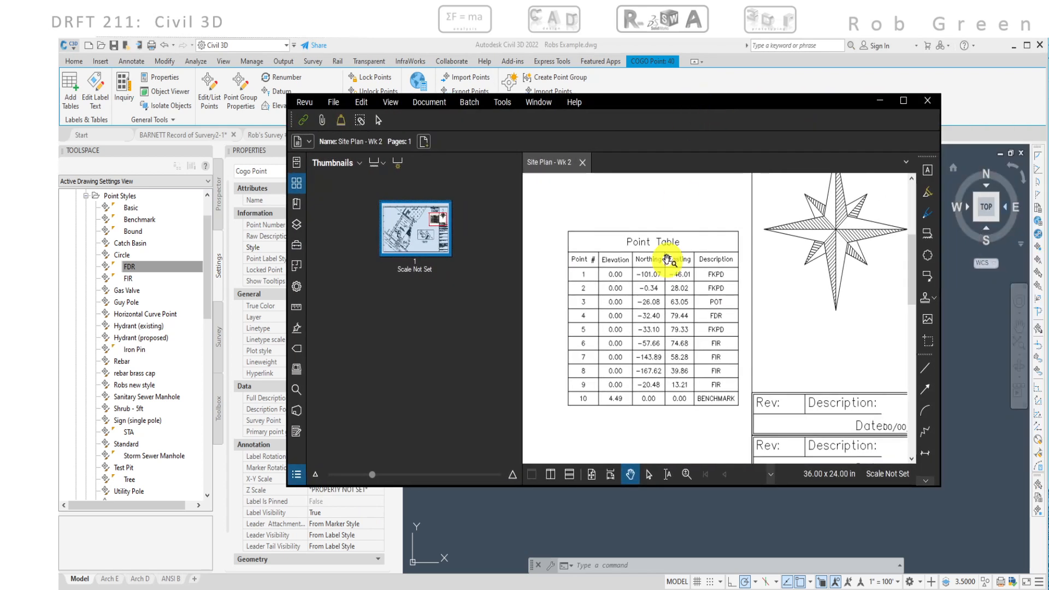
# Examine the Survey Point Legend and Point Table on the site plan and return to the Civil 3D drawing.
pyautogui.scroll(-5, 668, 259)
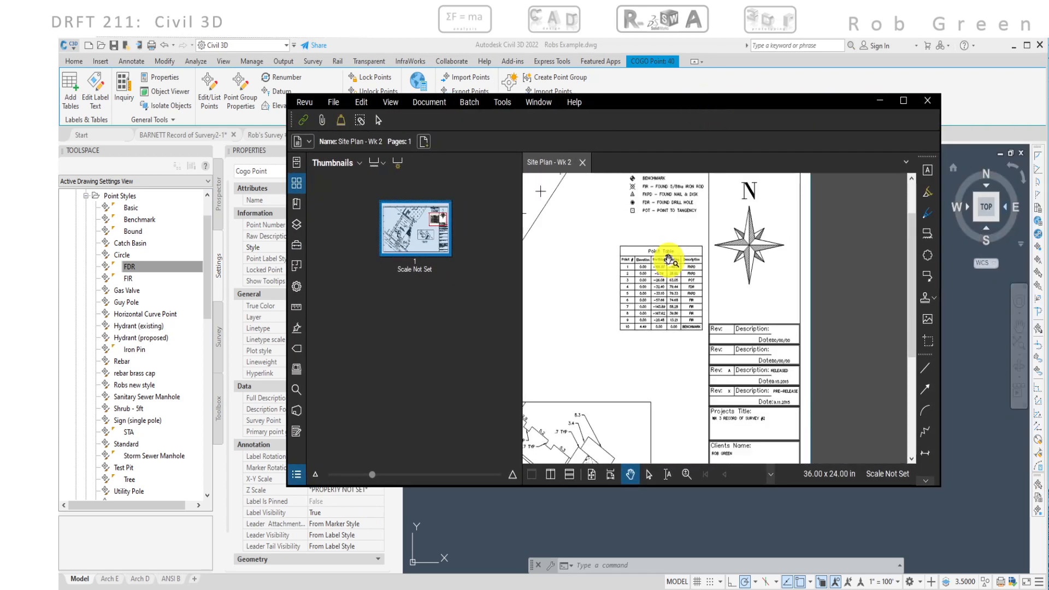
pyautogui.scroll(5, 664, 267)
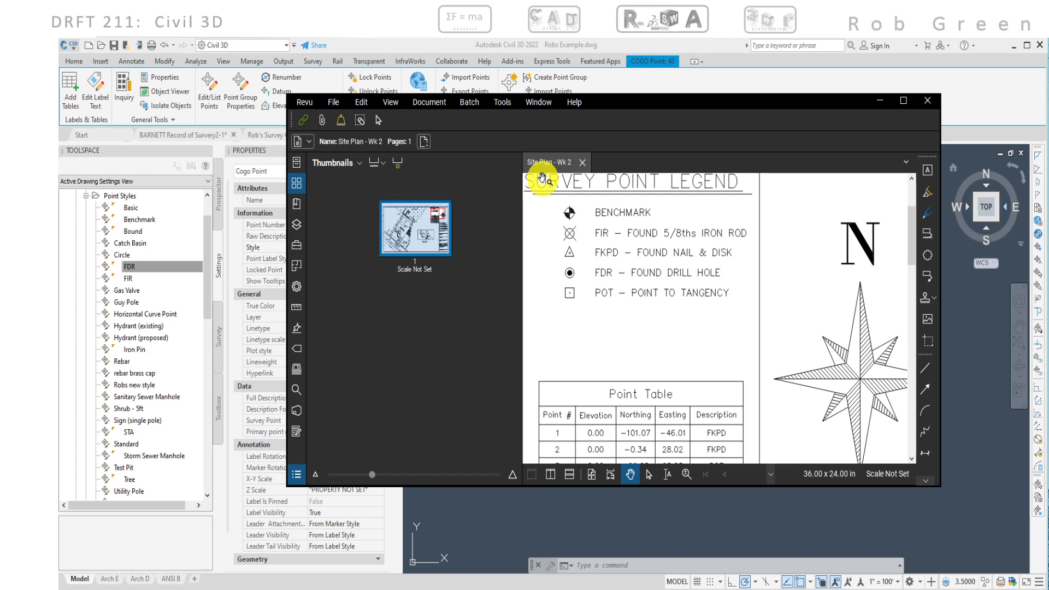
pyautogui.hotkey('alt', 'Tab')
pyautogui.hotkey('ctrl', 'a')
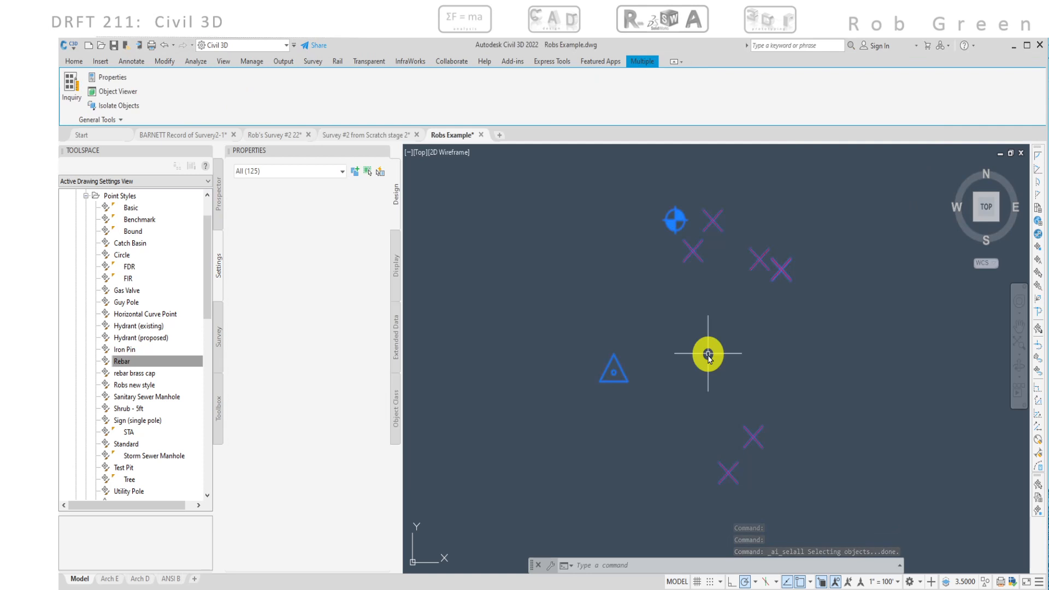
pyautogui.click(621, 367)
pyautogui.click(621, 367)
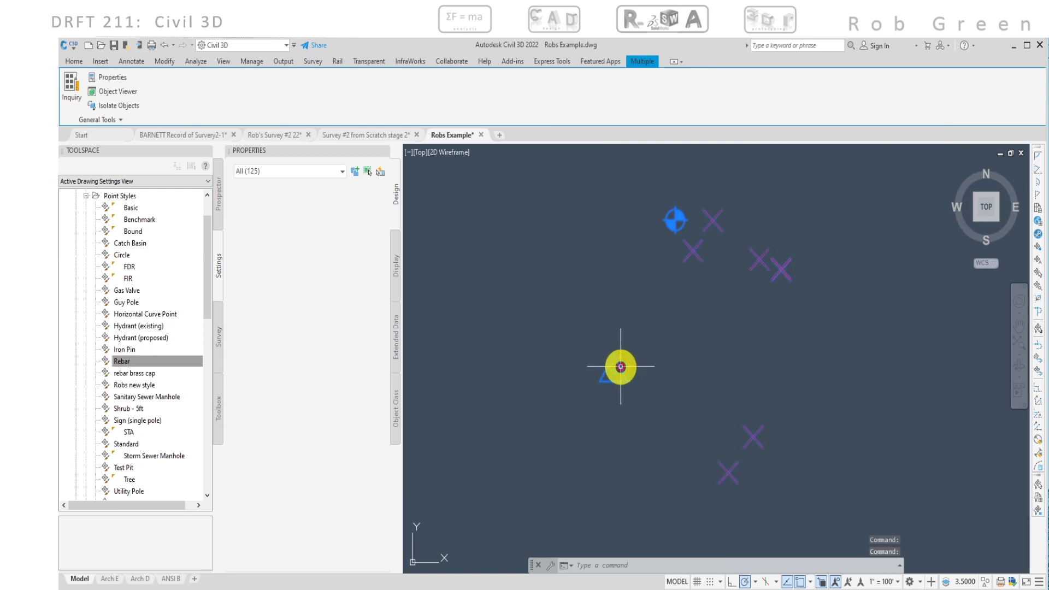
pyautogui.press('Escape')
pyautogui.press('Escape')
pyautogui.press('Escape')
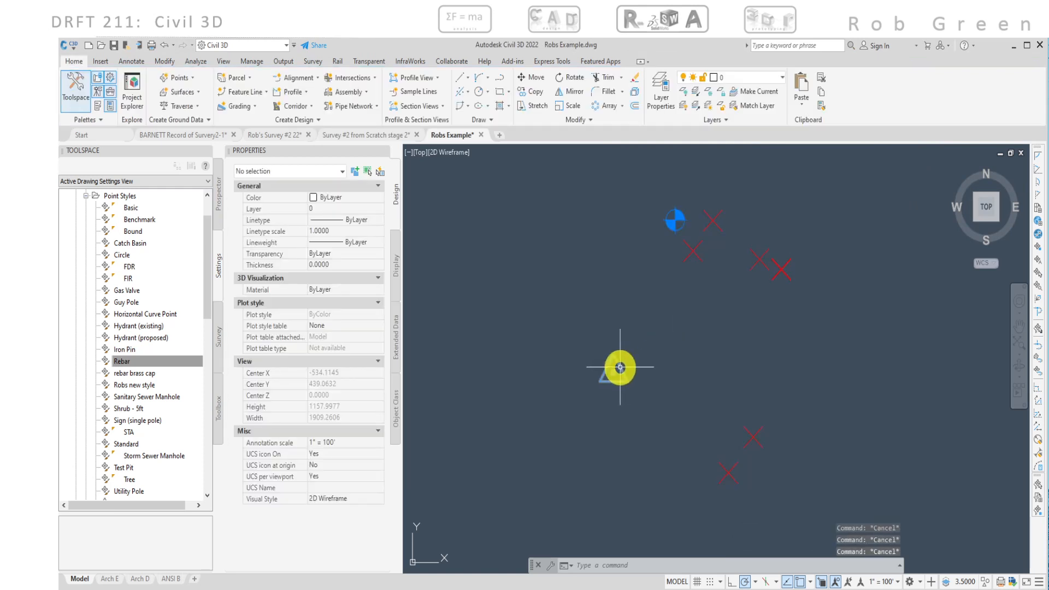
# Open the STA point style used by the FKPD point for editing and rename it FKPD.
pyautogui.click(621, 367)
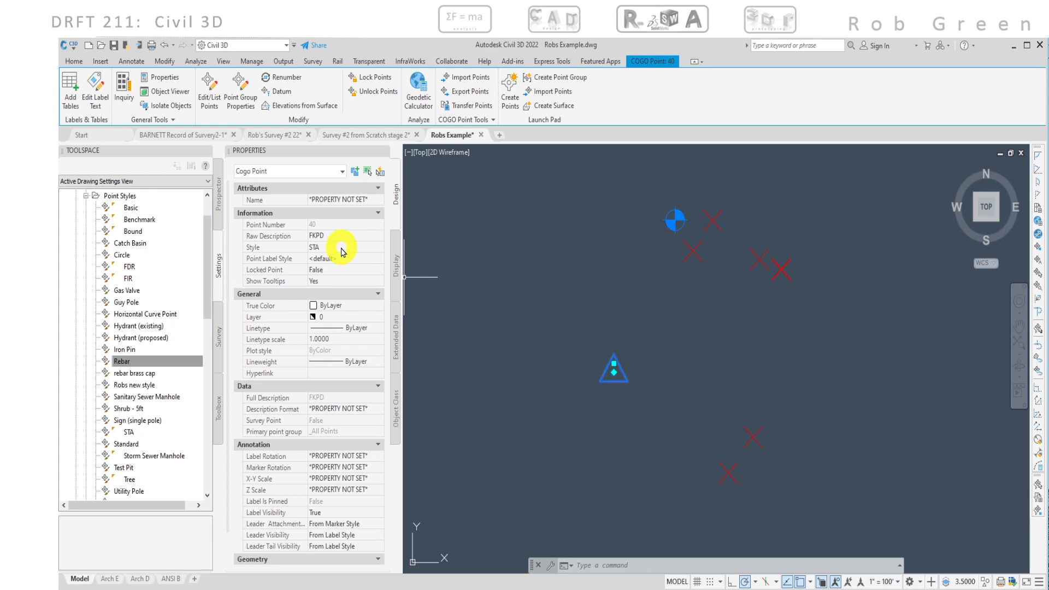
pyautogui.click(217, 252)
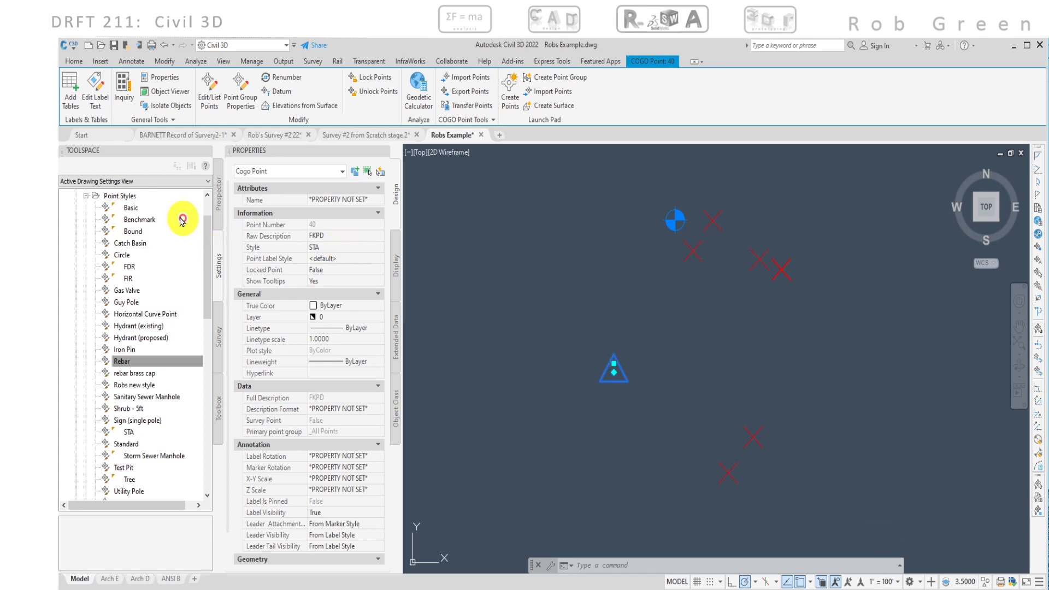
pyautogui.click(183, 219)
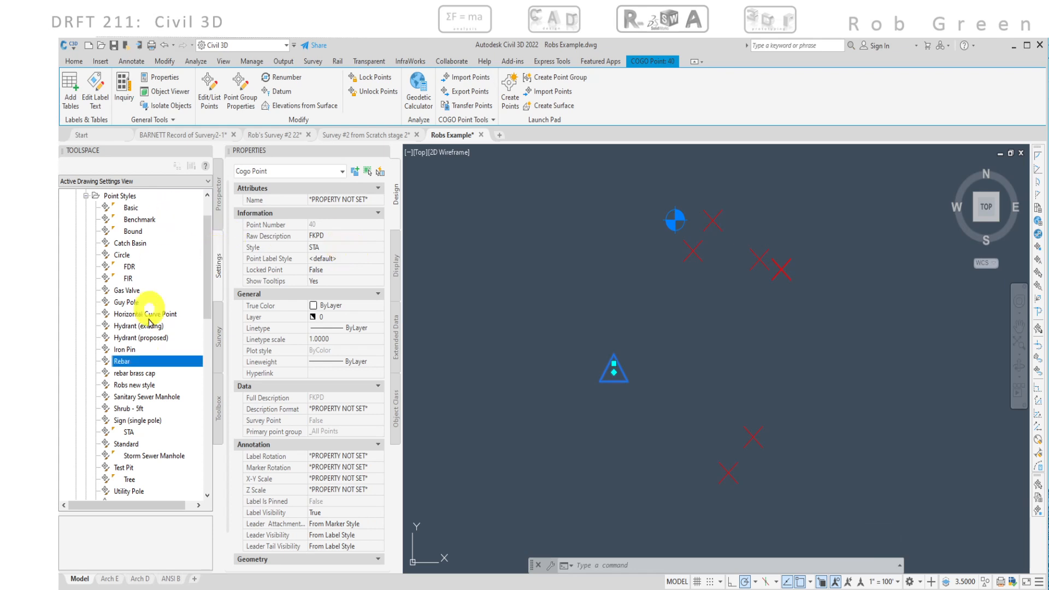
pyautogui.click(127, 432)
pyautogui.rightClick(126, 432)
pyautogui.click(288, 379)
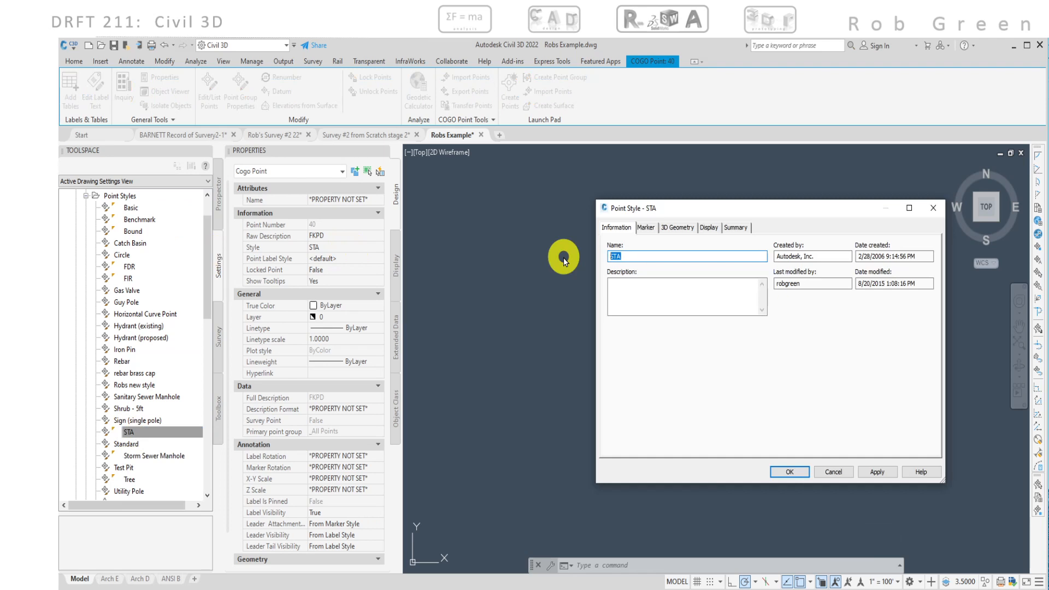
pyautogui.write('fkpd')
pyautogui.press('BackSpace')
pyautogui.press('BackSpace')
pyautogui.press('BackSpace')
pyautogui.press('BackSpace')
pyautogui.write('FKPD')
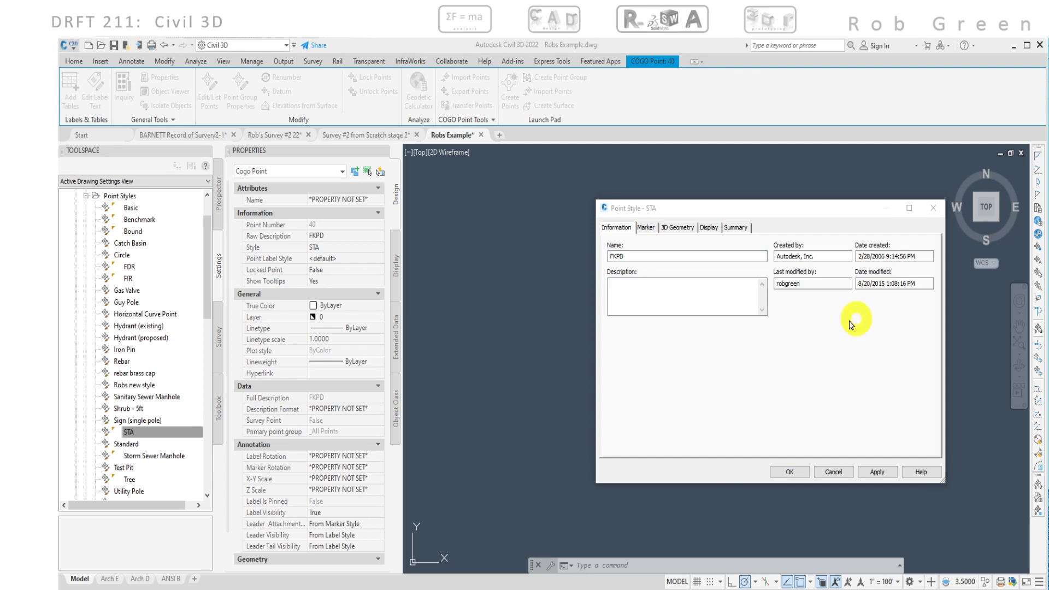
# Give the FKPD point style the description "FOUND NAIL & DISK", save it, and deselect the point.
pyautogui.click(677, 295)
pyautogui.write('FOU')
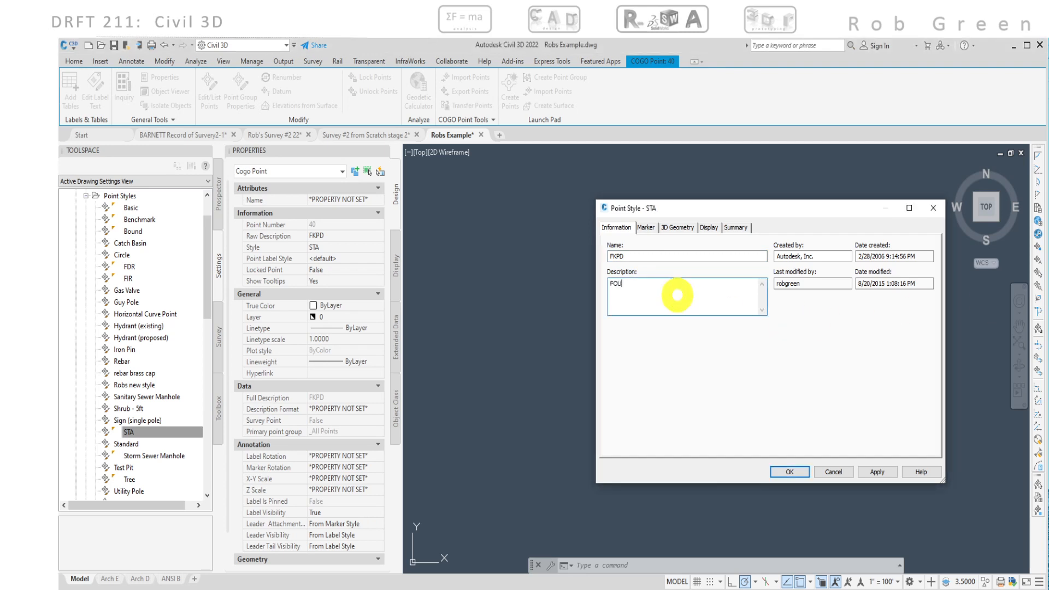
pyautogui.write('ND NAIL & DISK')
pyautogui.click(779, 470)
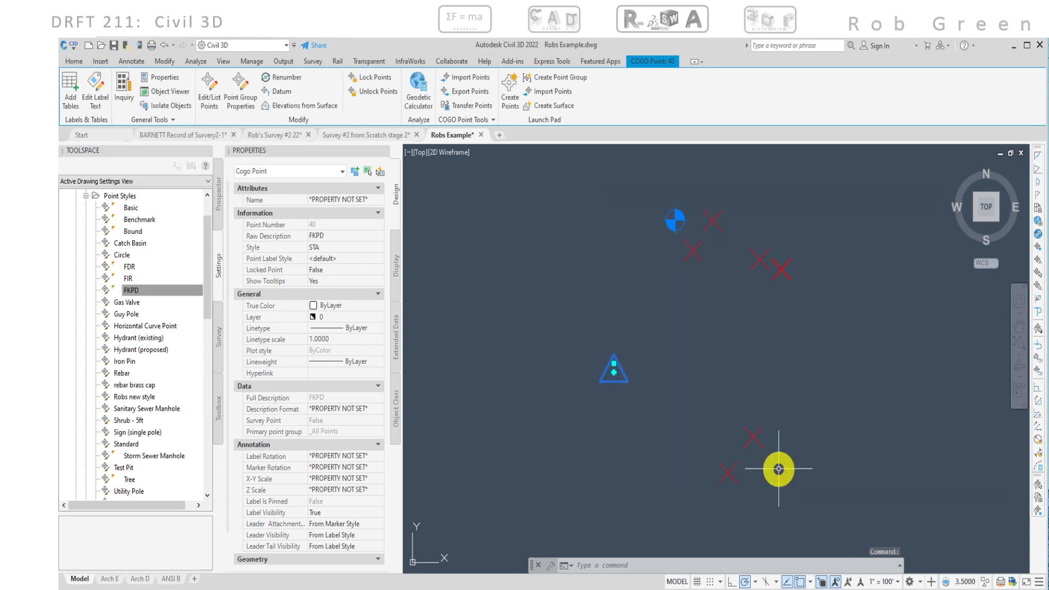
pyautogui.press('Escape')
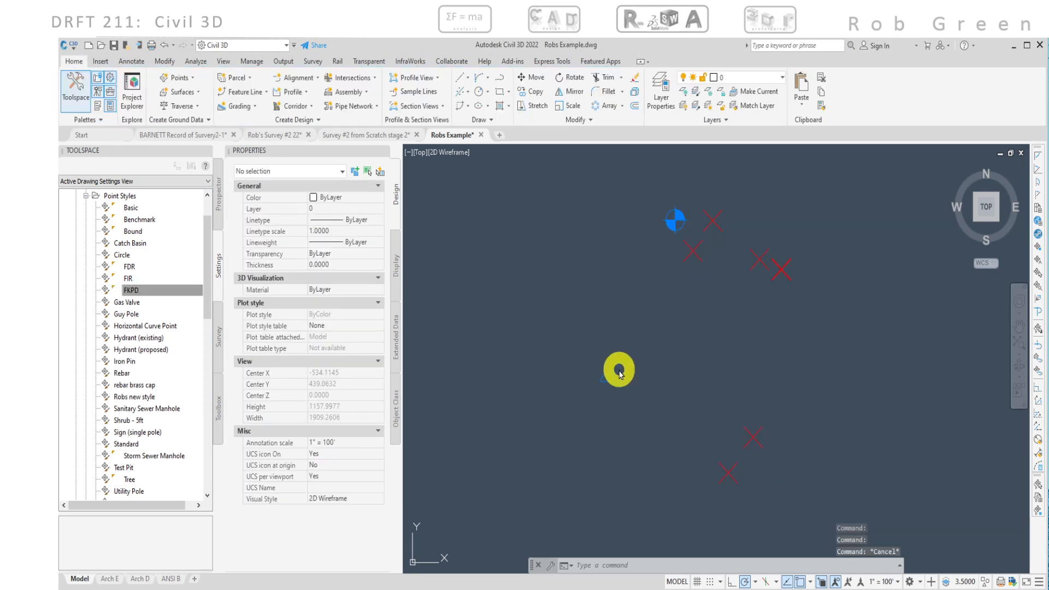
# Select the triangular FKPD point to check its assigned style and deselect it.
pyautogui.click(620, 374)
pyautogui.click(520, 302)
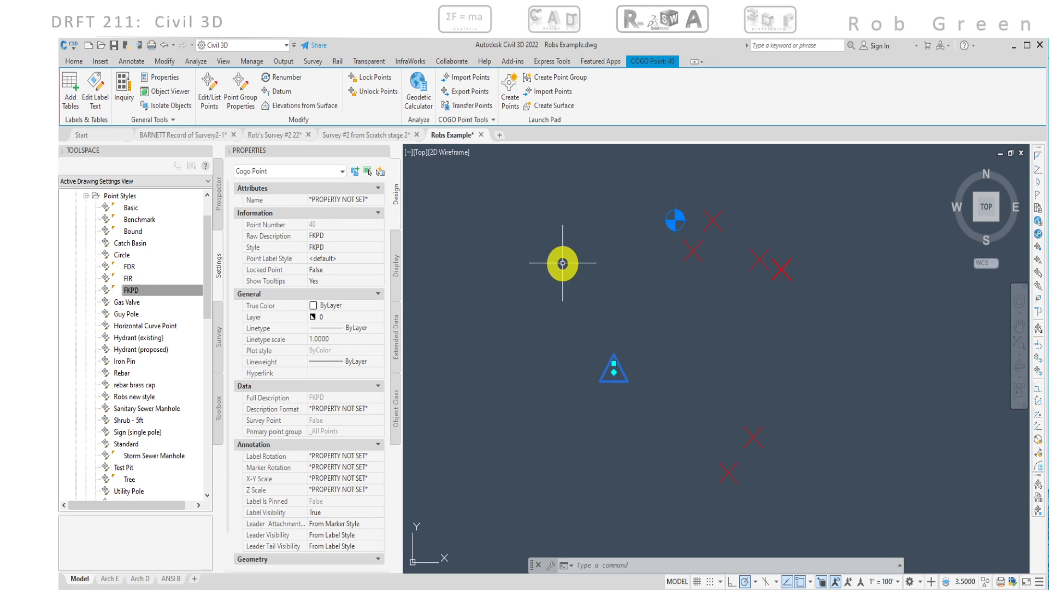
pyautogui.press('Escape')
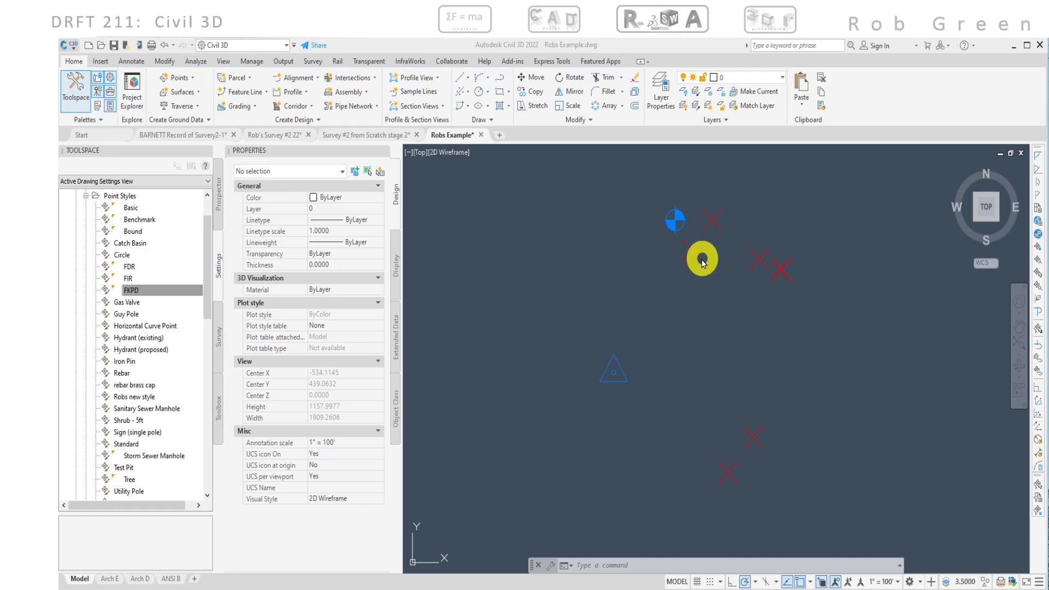
# Set the style of the FIR point just below the benchmark symbol to FIR and deselect it.
pyautogui.click(700, 258)
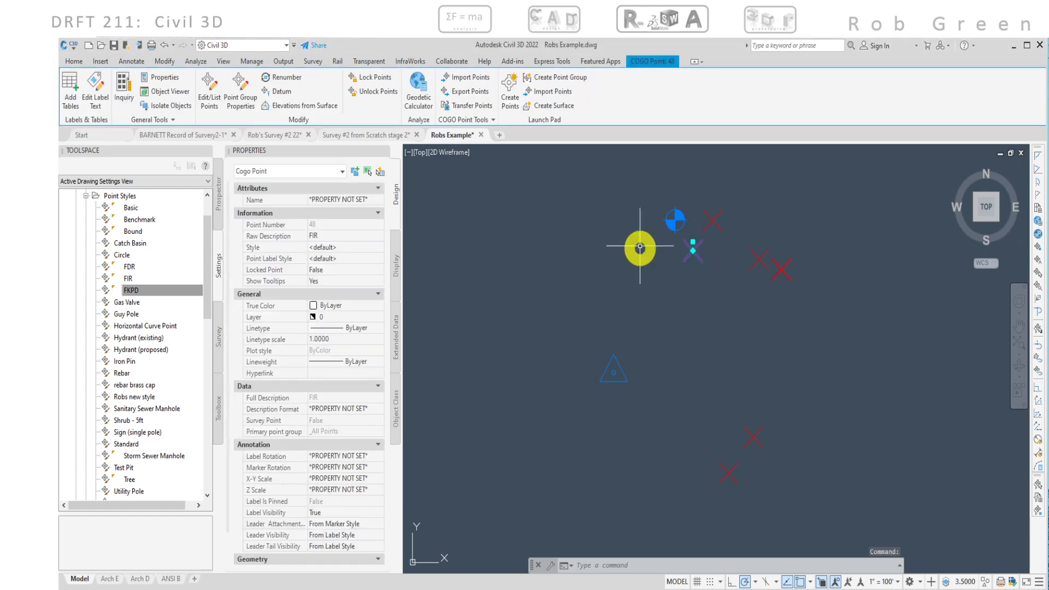
pyautogui.click(359, 248)
pyautogui.click(376, 247)
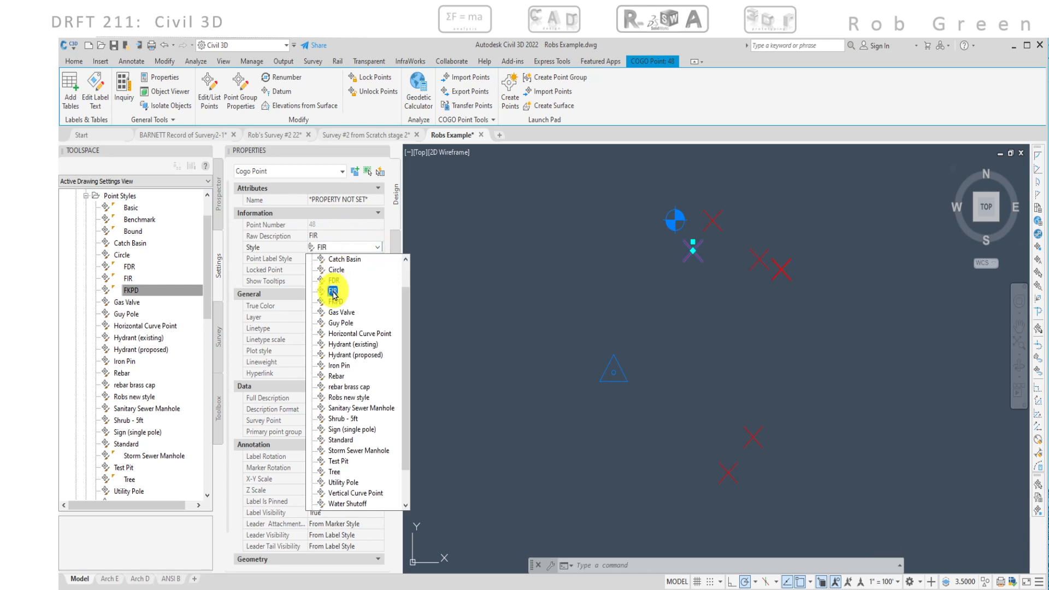
pyautogui.click(333, 293)
pyautogui.click(458, 280)
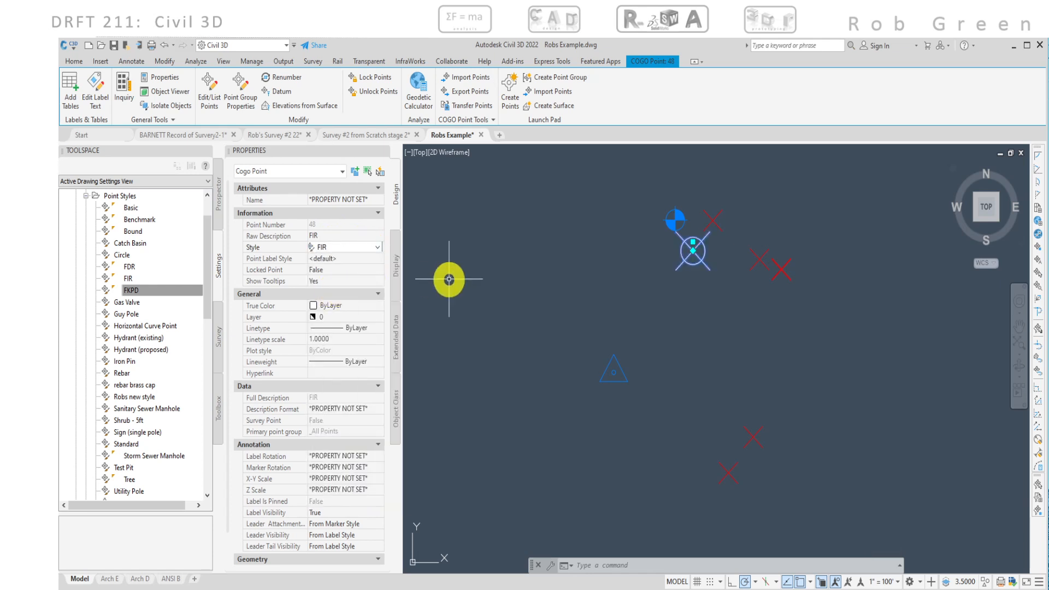
pyautogui.press('Escape')
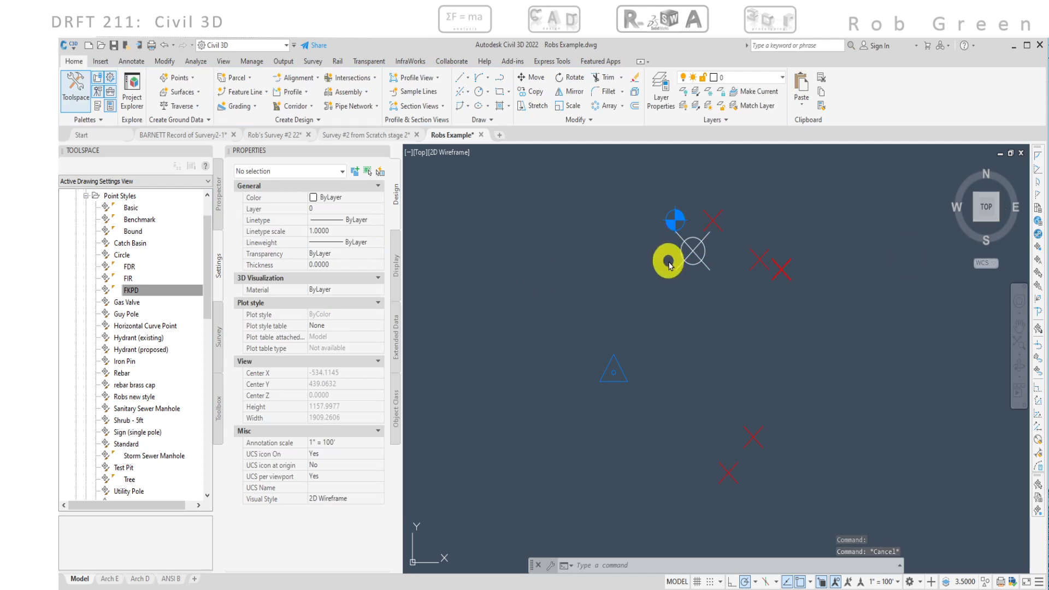
# Select the same FIR point to review its style, easting and northing, and deselect it.
pyautogui.click(697, 256)
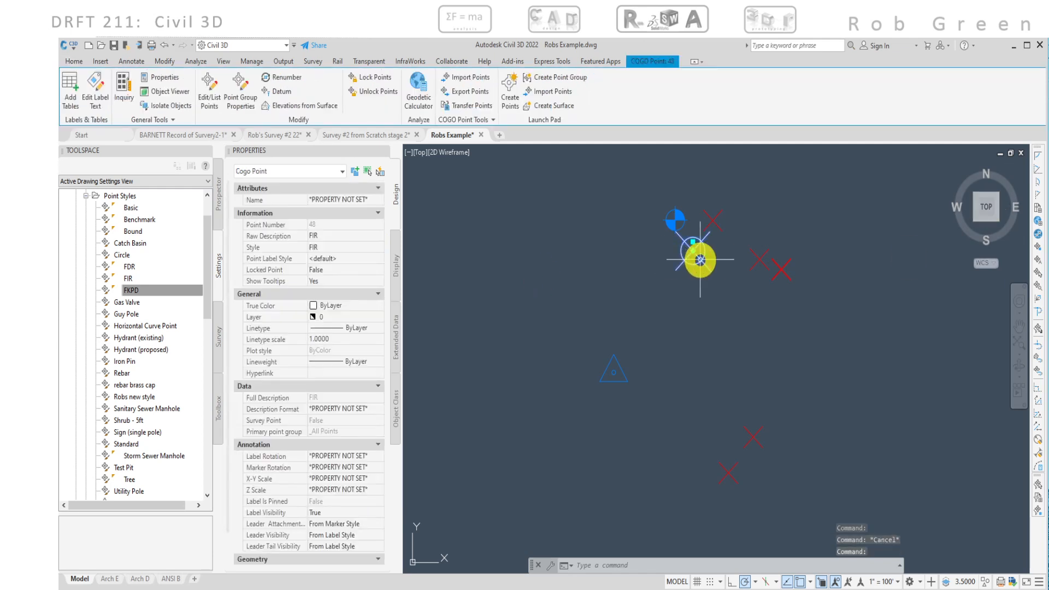
pyautogui.moveTo(700, 260)
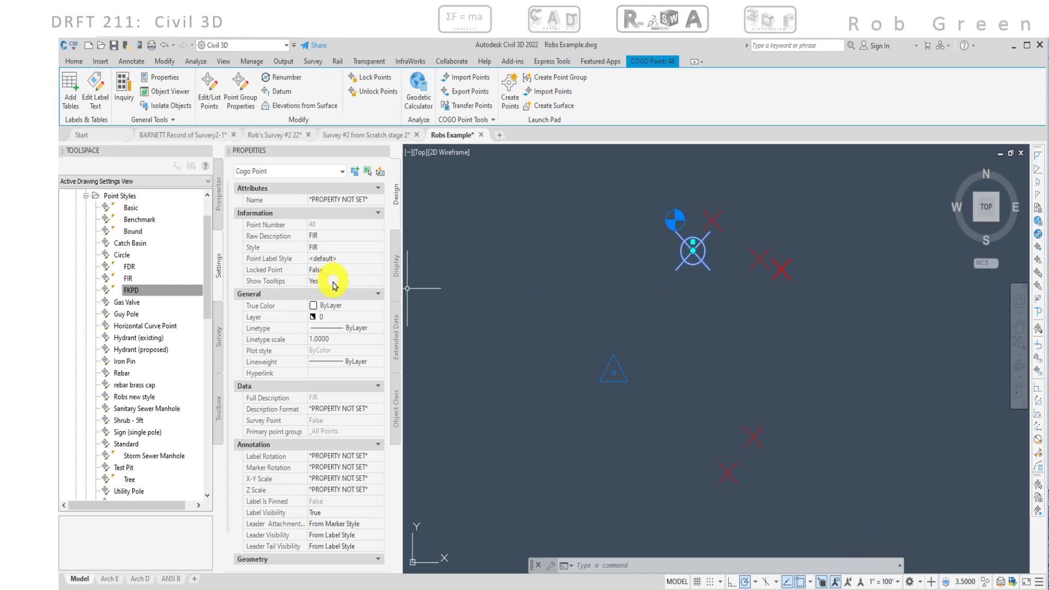
pyautogui.scroll(-3, 327, 323)
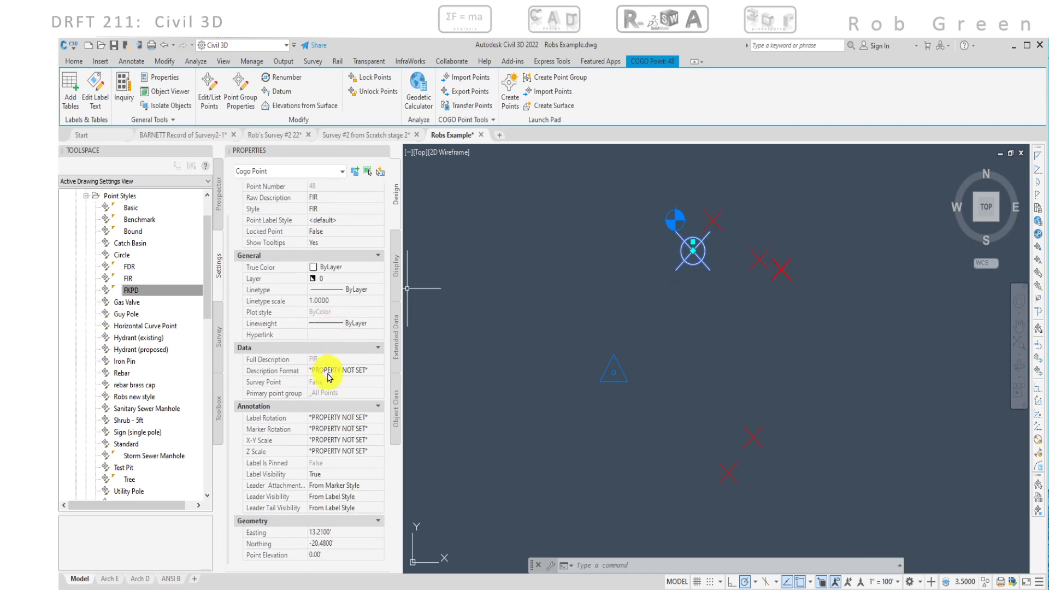
pyautogui.press('Escape')
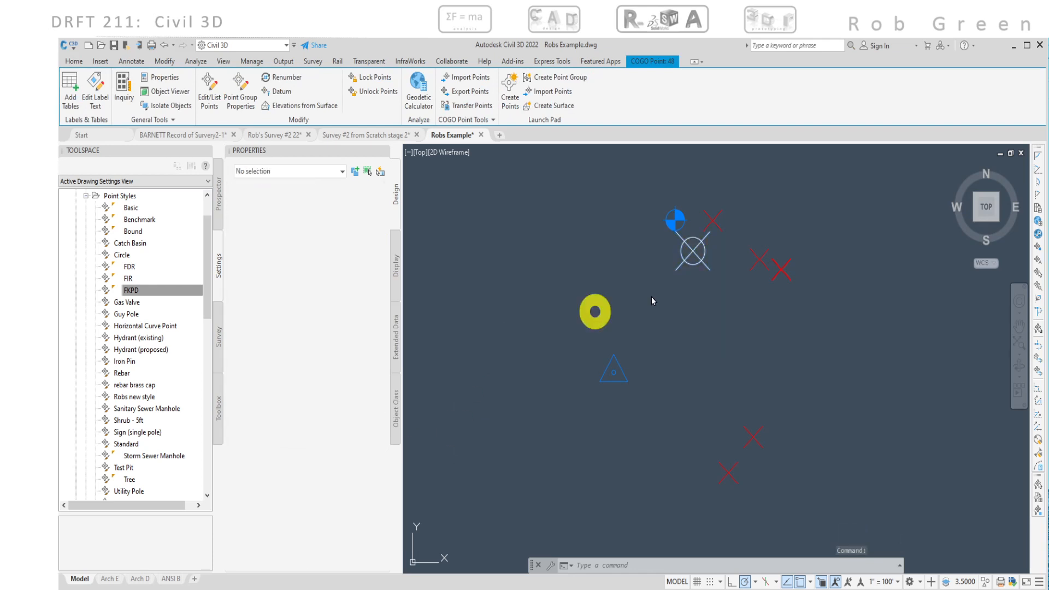
pyautogui.press('Escape')
# Set the style of the FKPD point just east of the benchmark symbol to FKPD and clear the selection.
pyautogui.moveTo(733, 260); pyautogui.dragTo(698, 280, button='middle')
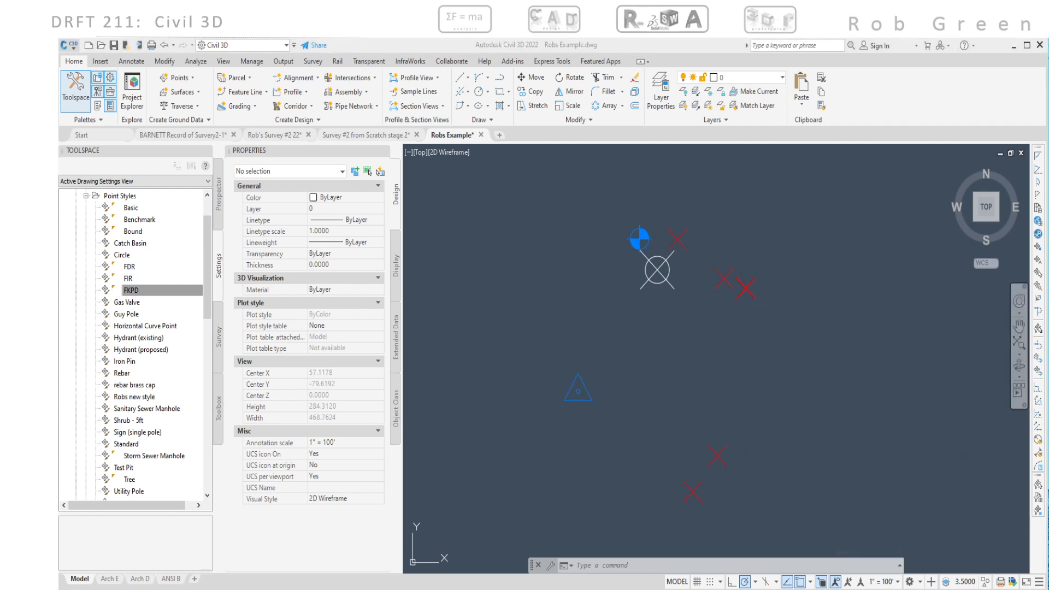
pyautogui.click(682, 246)
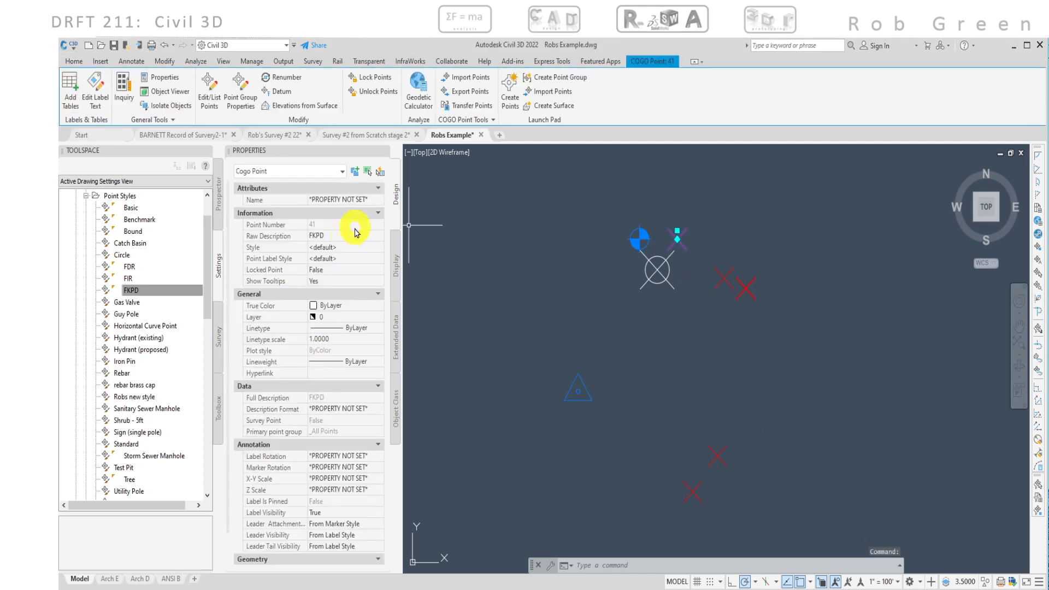
pyautogui.click(350, 247)
pyautogui.click(376, 247)
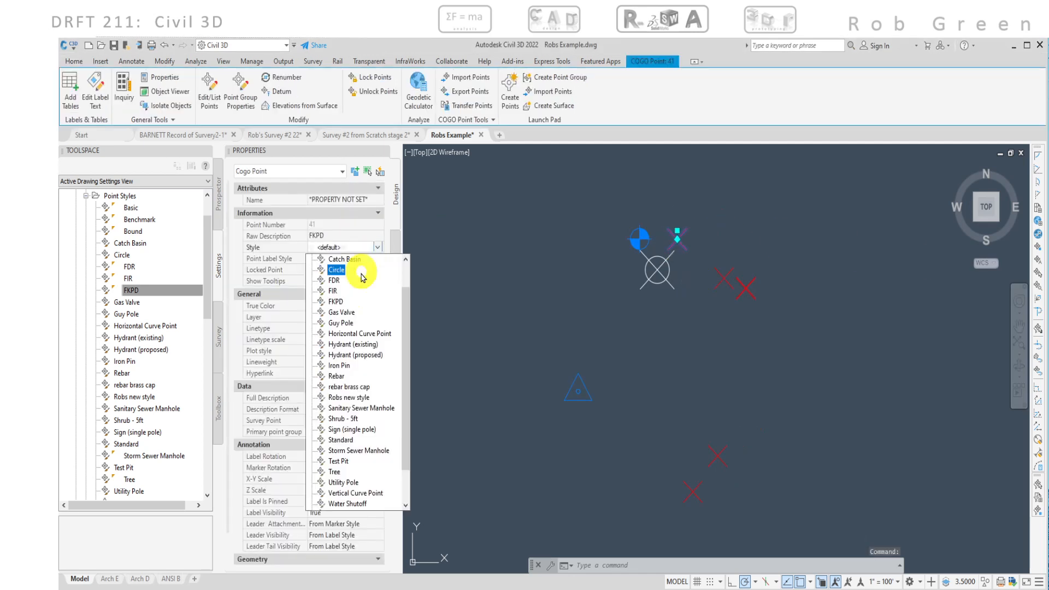
pyautogui.click(335, 301)
pyautogui.click(543, 314)
pyautogui.press('Escape')
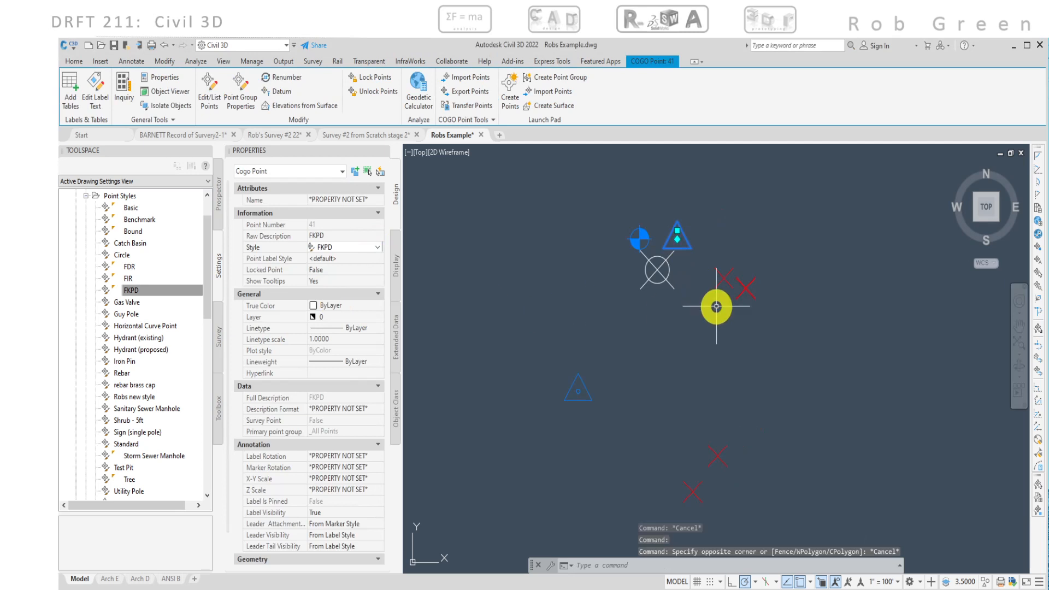
pyautogui.click(721, 280)
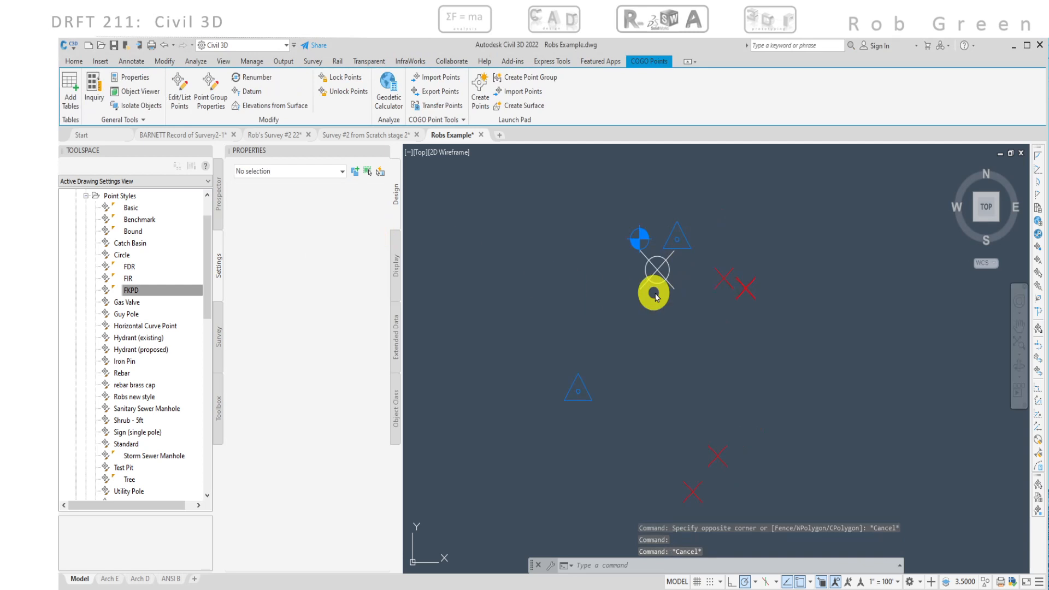
pyautogui.press('Escape')
# Select the POT point, look through the available point styles for a matching one, and deselect it.
pyautogui.click(719, 284)
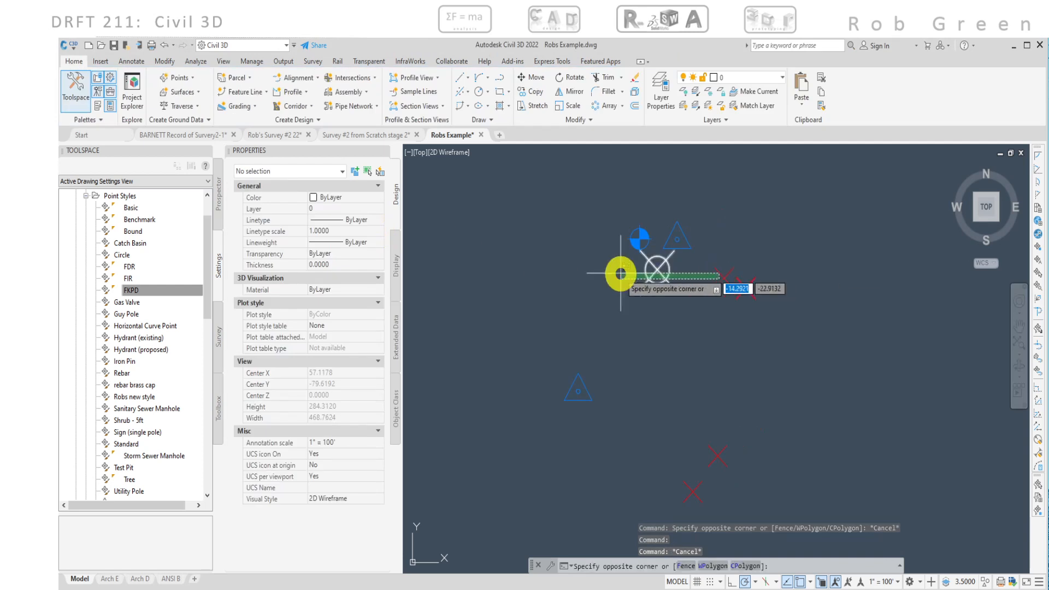
pyautogui.press('Escape')
pyautogui.click(720, 283)
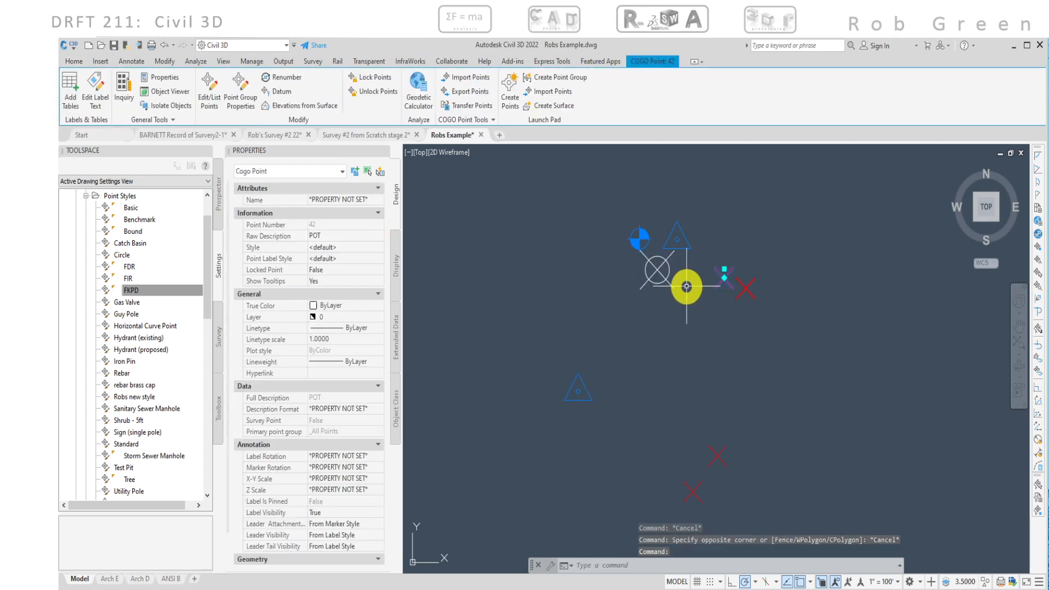
pyautogui.click(376, 250)
pyautogui.click(377, 247)
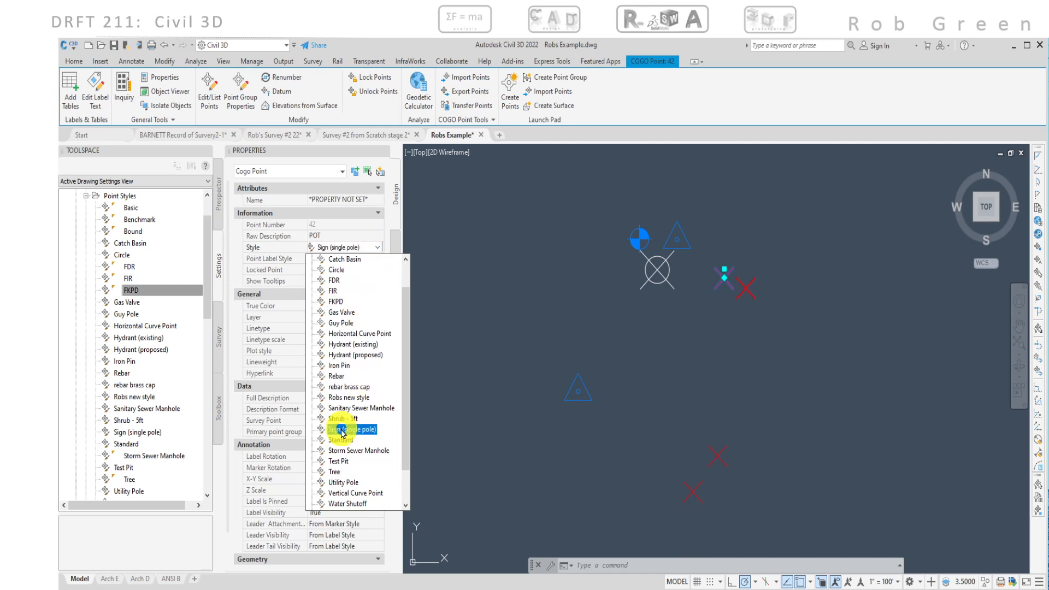
pyautogui.click(342, 429)
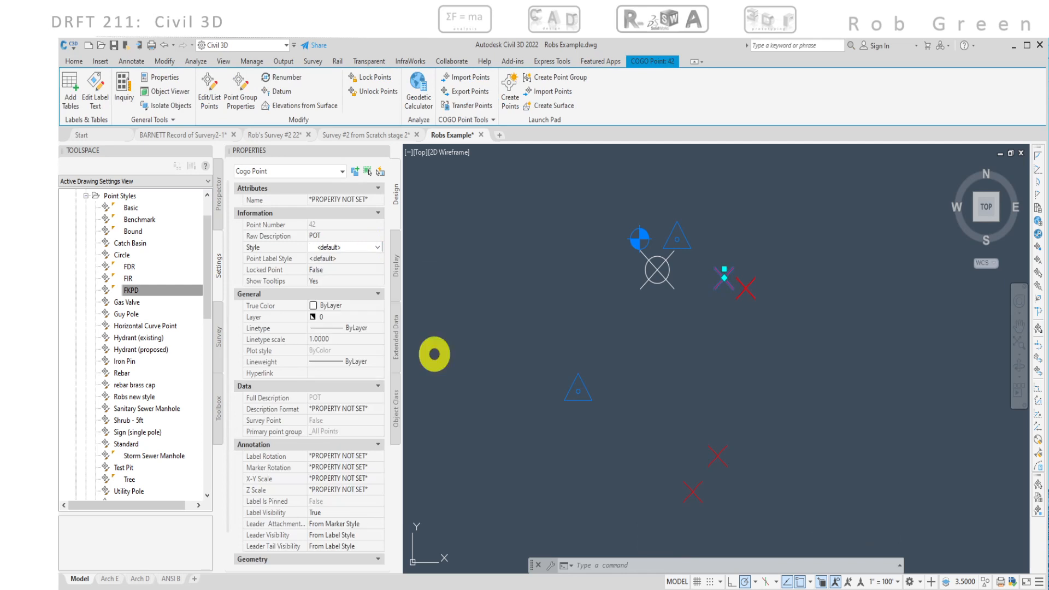
pyautogui.press('Escape')
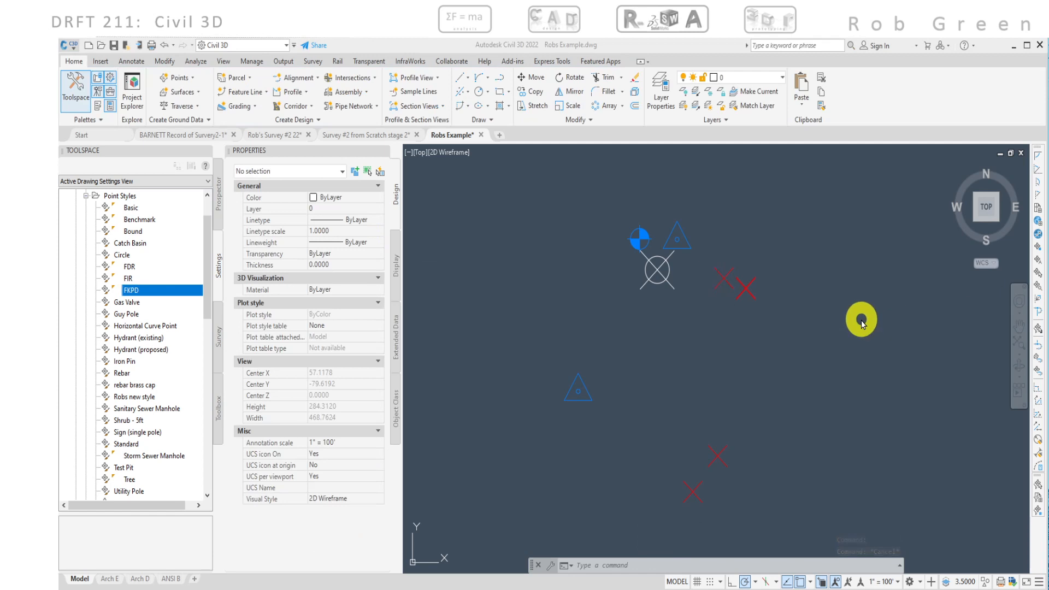
# Select the square POT symbol in the drawing's point legend to check which point style it uses.
pyautogui.scroll(-6, 862, 320)
pyautogui.moveTo(862, 320); pyautogui.dragTo(815, 411, button='middle')
pyautogui.moveTo(843, 208); pyautogui.dragTo(799, 419, button='middle')
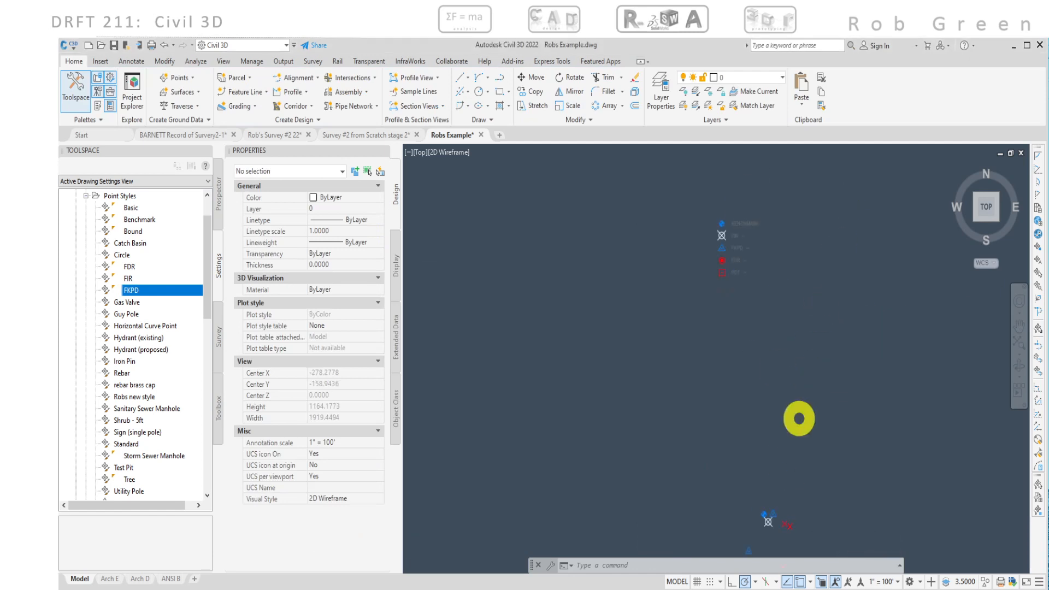
pyautogui.scroll(6, 726, 281)
pyautogui.scroll(2, 726, 280)
pyautogui.click(703, 242)
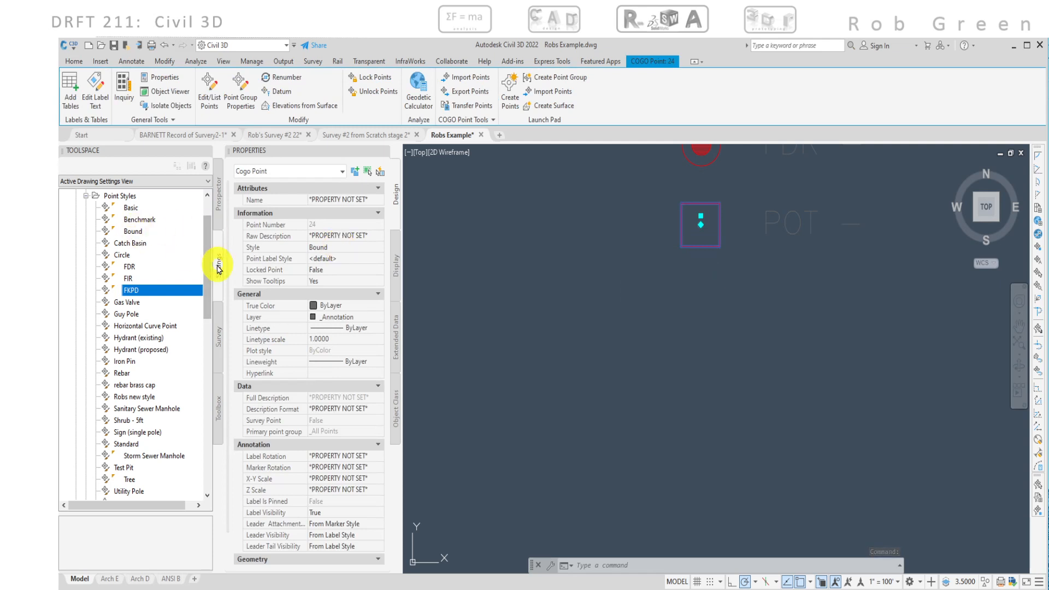
# Rename the Bound point style to POT and change its description to POINT OF TANGENCY.
pyautogui.rightClick(133, 231)
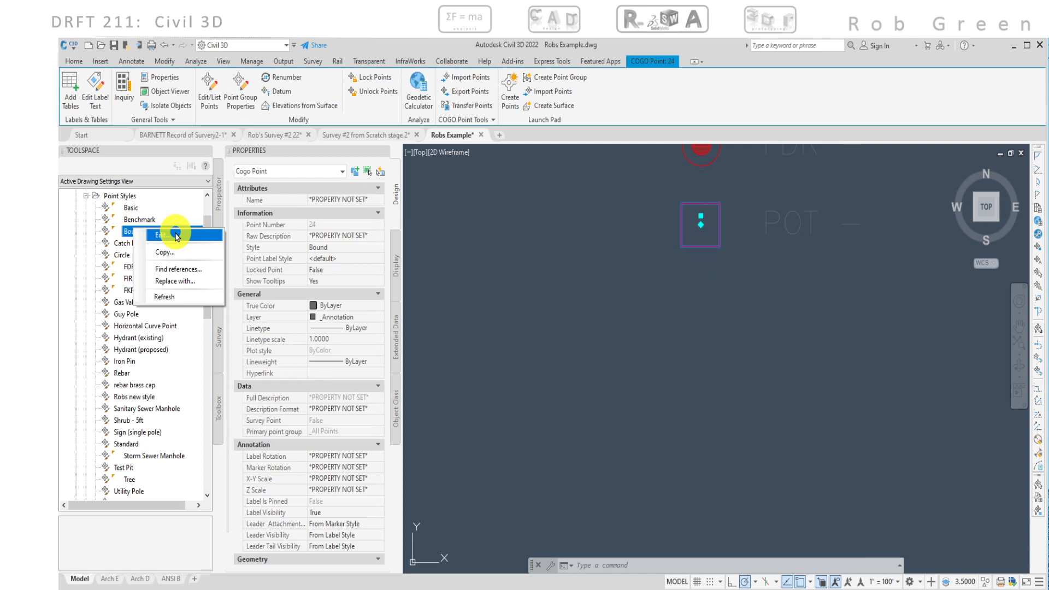
pyautogui.click(175, 236)
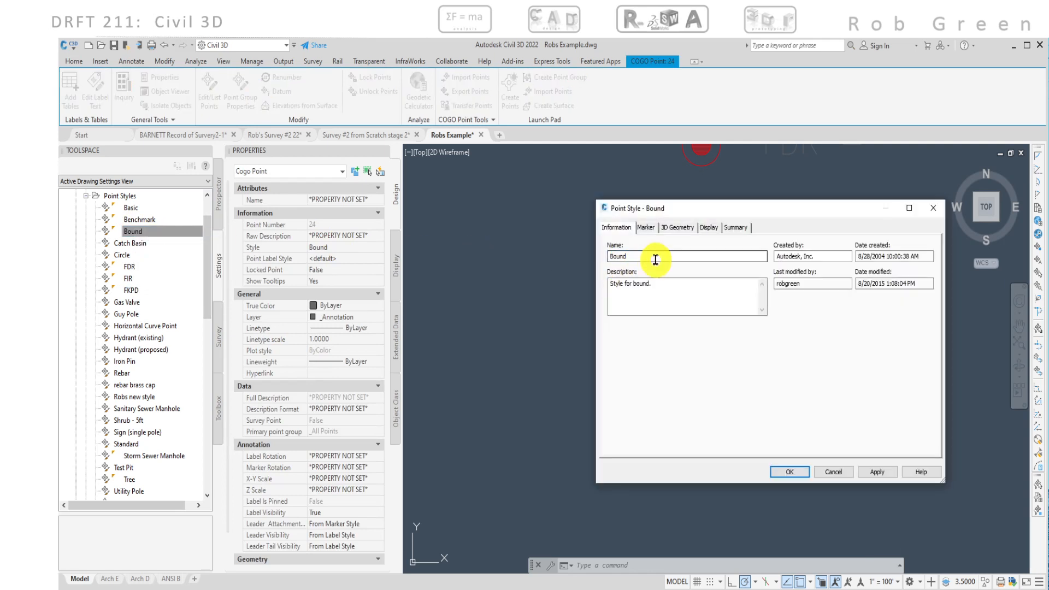
pyautogui.doubleClick(651, 257)
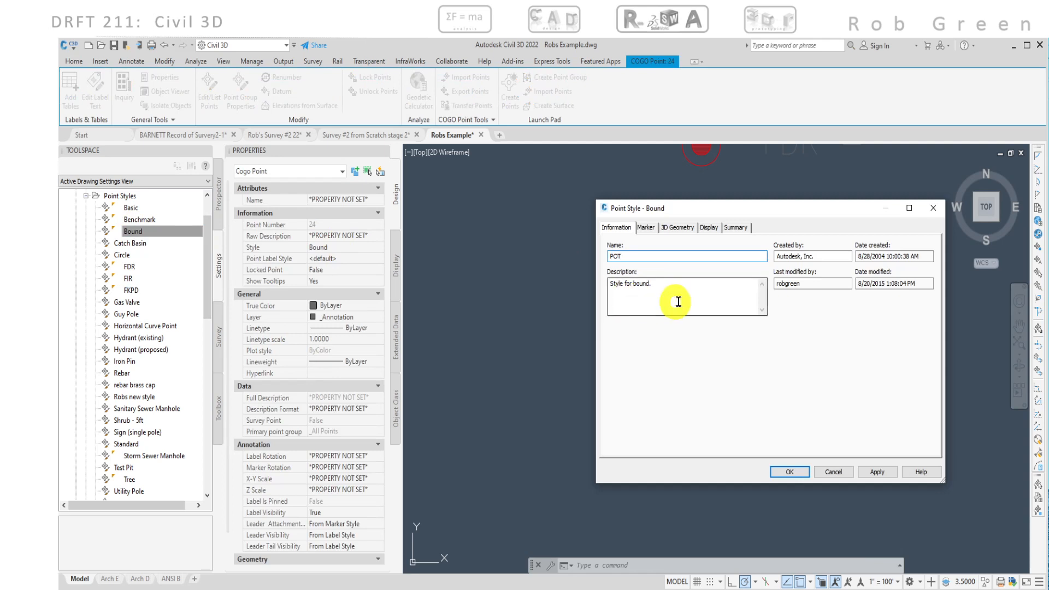
pyautogui.moveTo(672, 285); pyautogui.dragTo(529, 292)
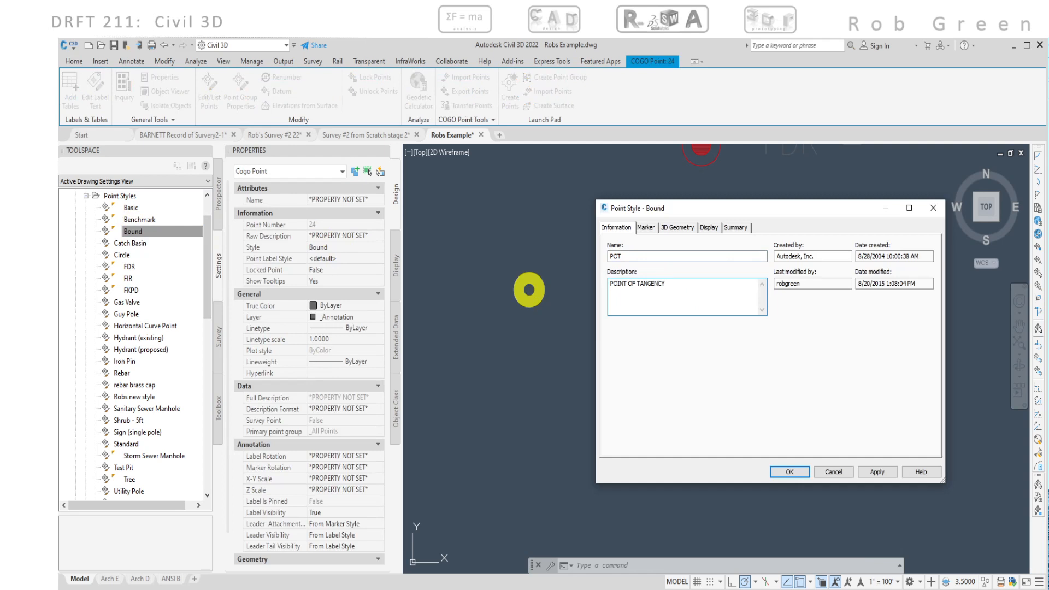
pyautogui.click(790, 472)
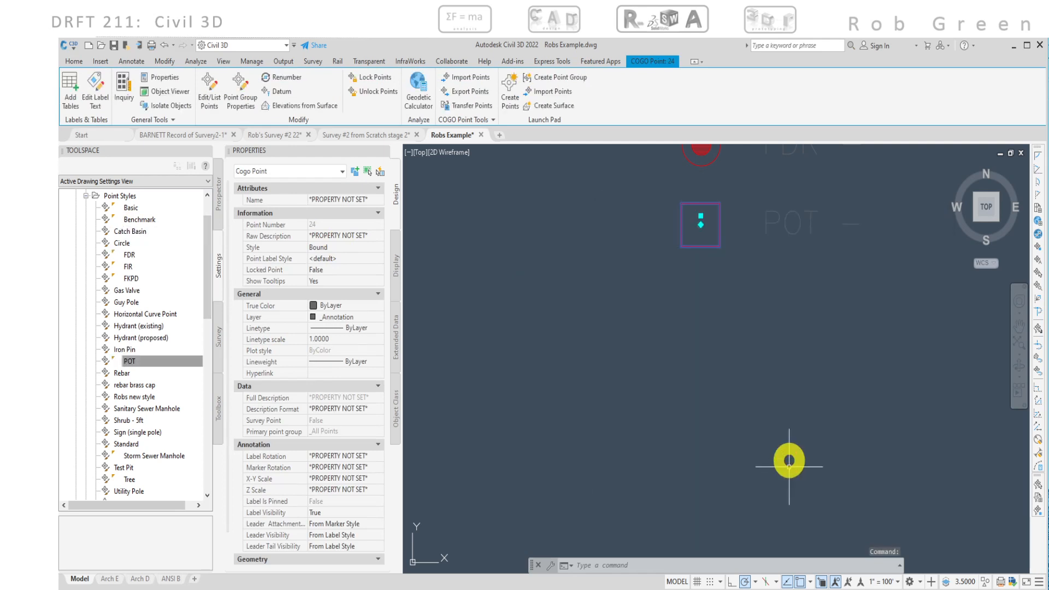
# Set the style of the POT point southeast of the benchmark symbol to POT.
pyautogui.scroll(-10, 778, 382)
pyautogui.moveTo(756, 477); pyautogui.dragTo(776, 321, button='middle')
pyautogui.scroll(7, 854, 322)
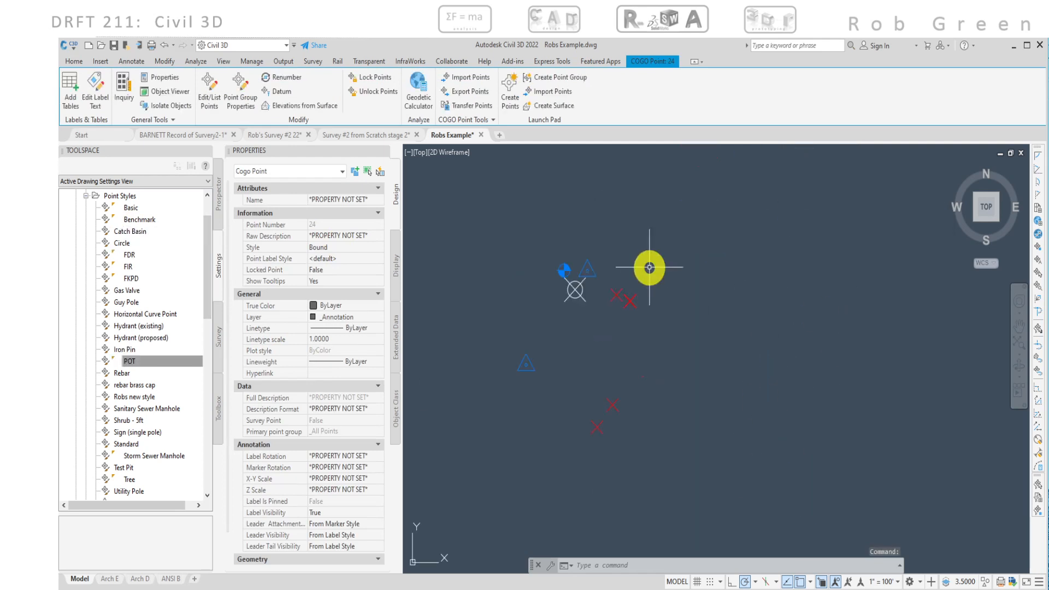
pyautogui.scroll(4, 649, 267)
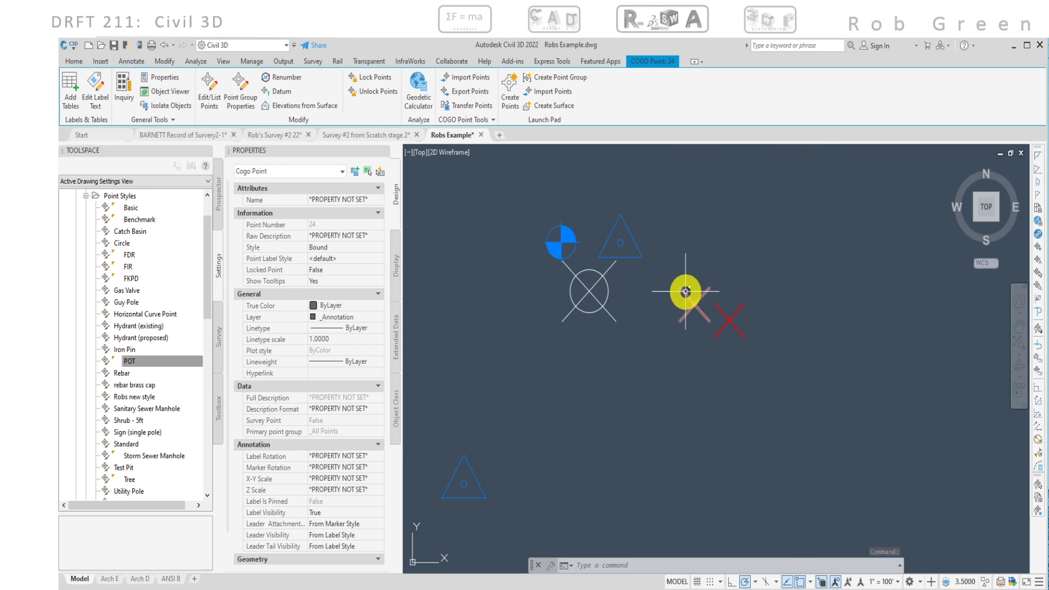
pyautogui.click(686, 291)
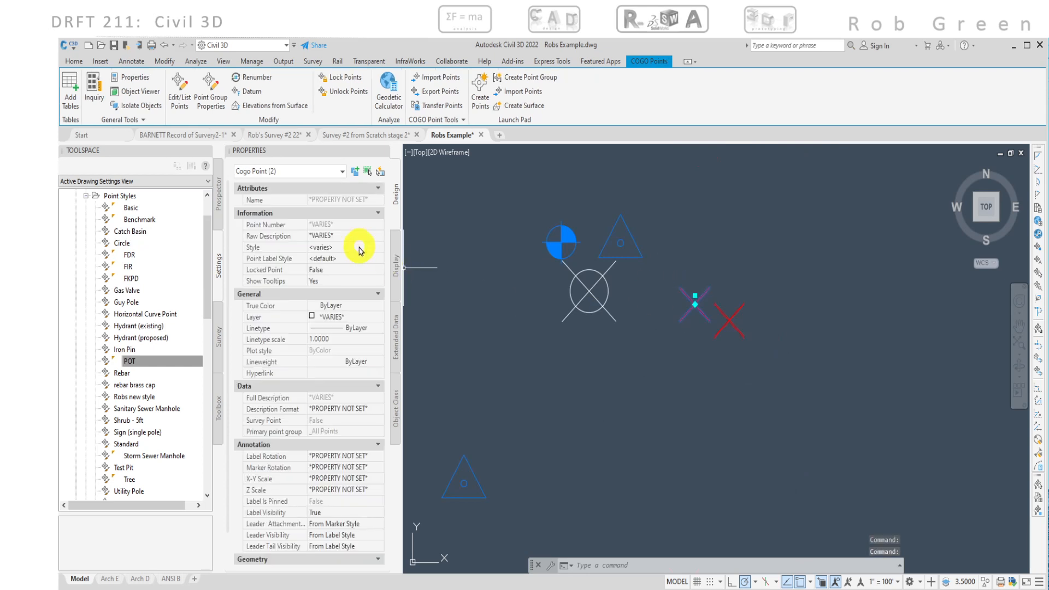
pyautogui.press('Escape')
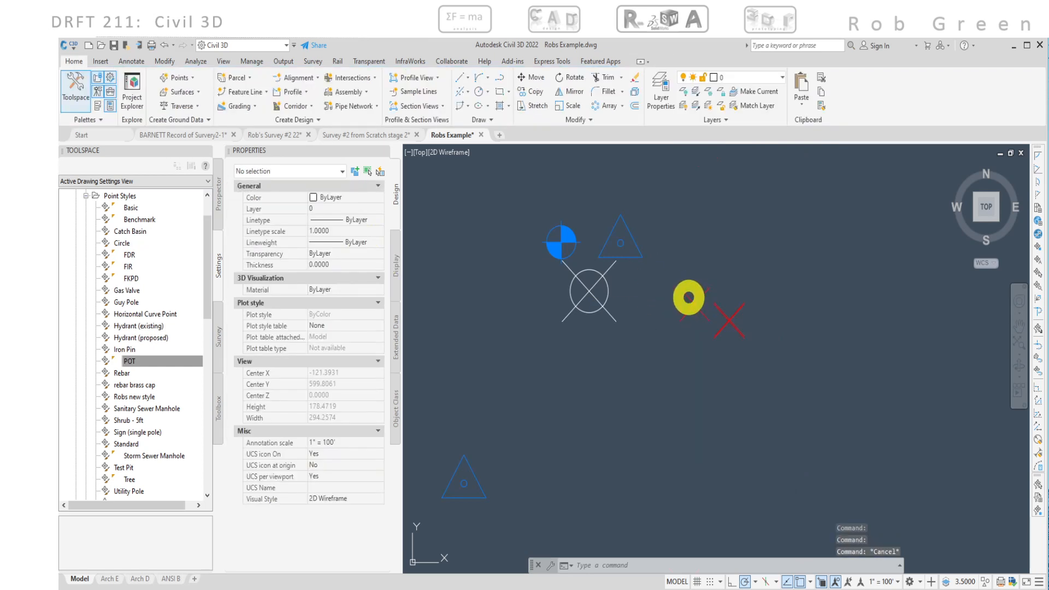
pyautogui.click(689, 297)
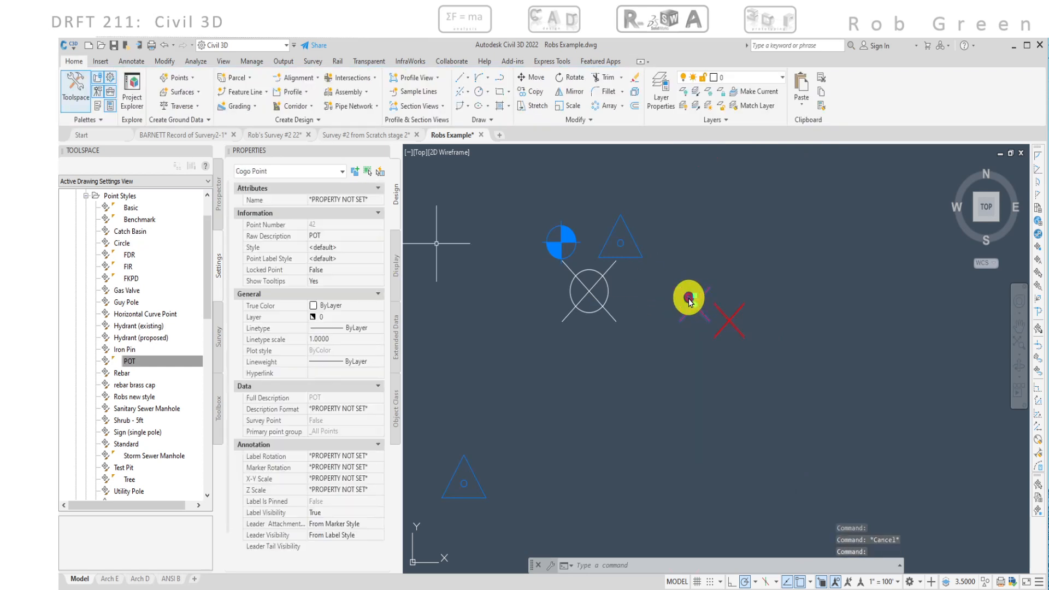
pyautogui.click(359, 249)
pyautogui.click(361, 249)
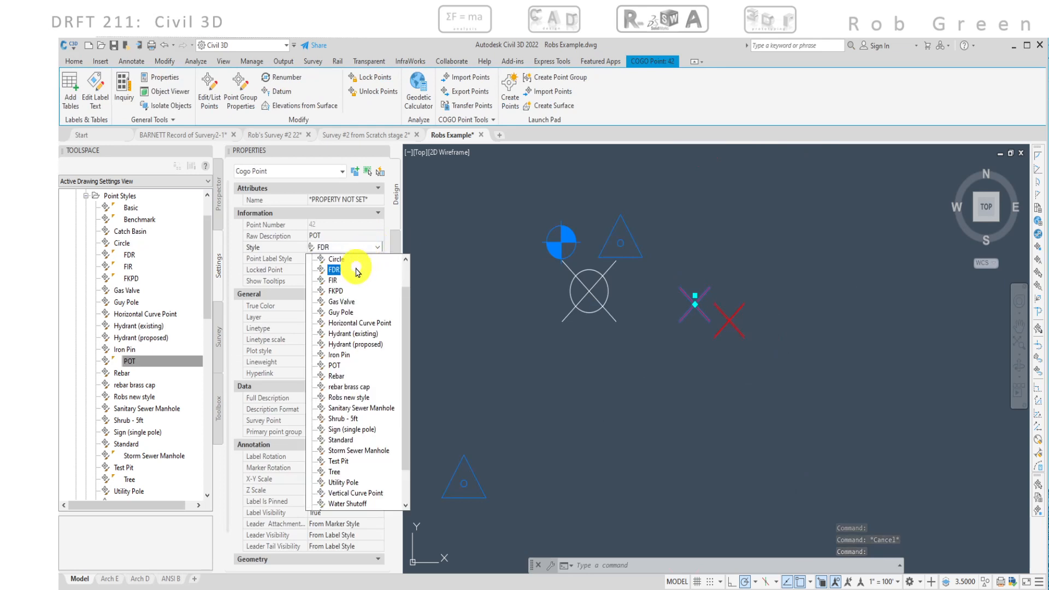
pyautogui.click(334, 365)
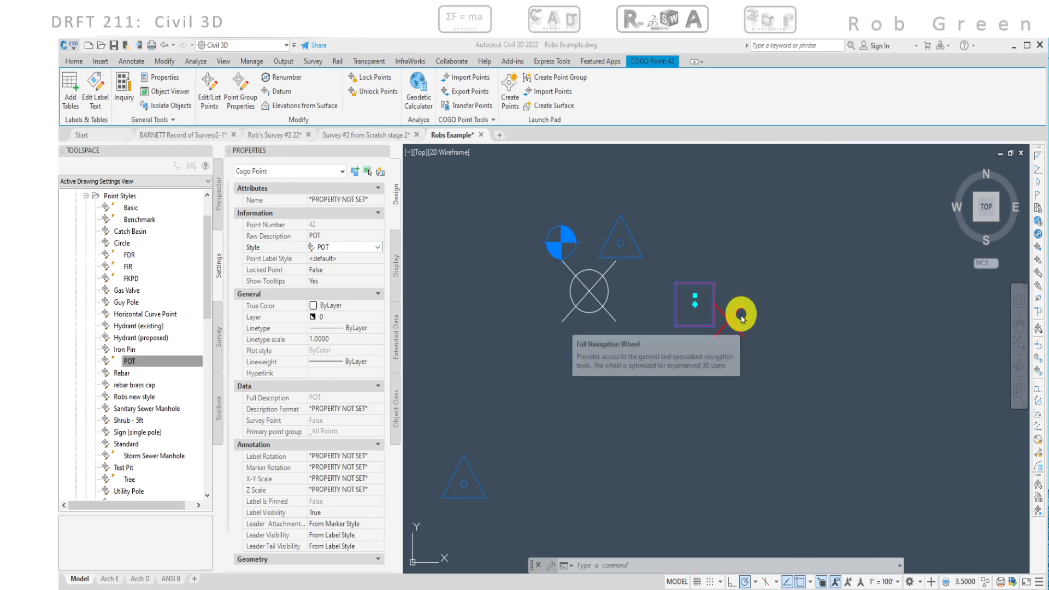
# Set the style of the FDR point just southeast of the POT point to FDR and clear the selection.
pyautogui.scroll(10, 739, 322)
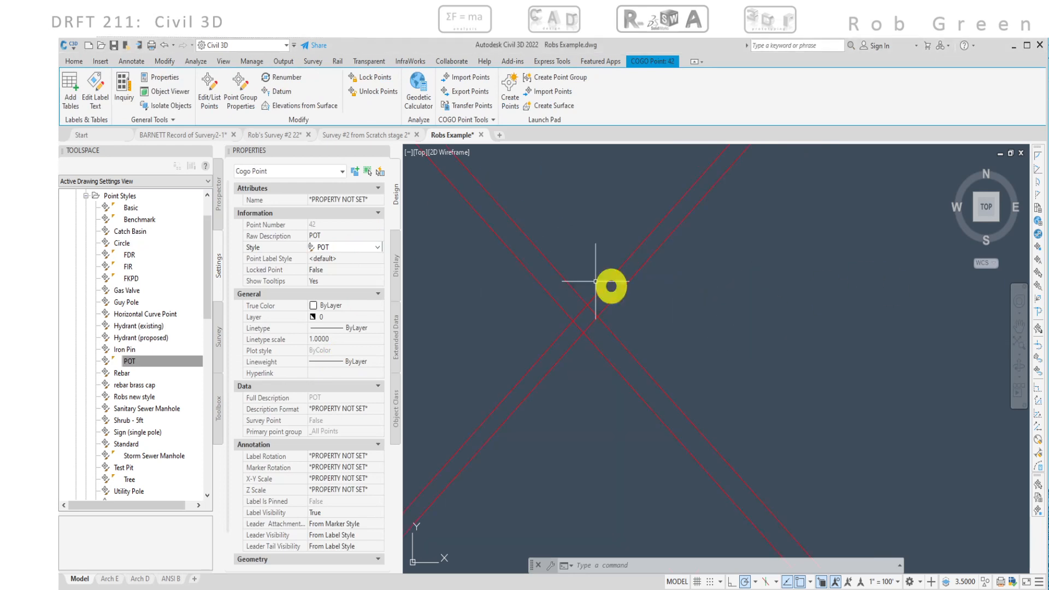
pyautogui.click(644, 246)
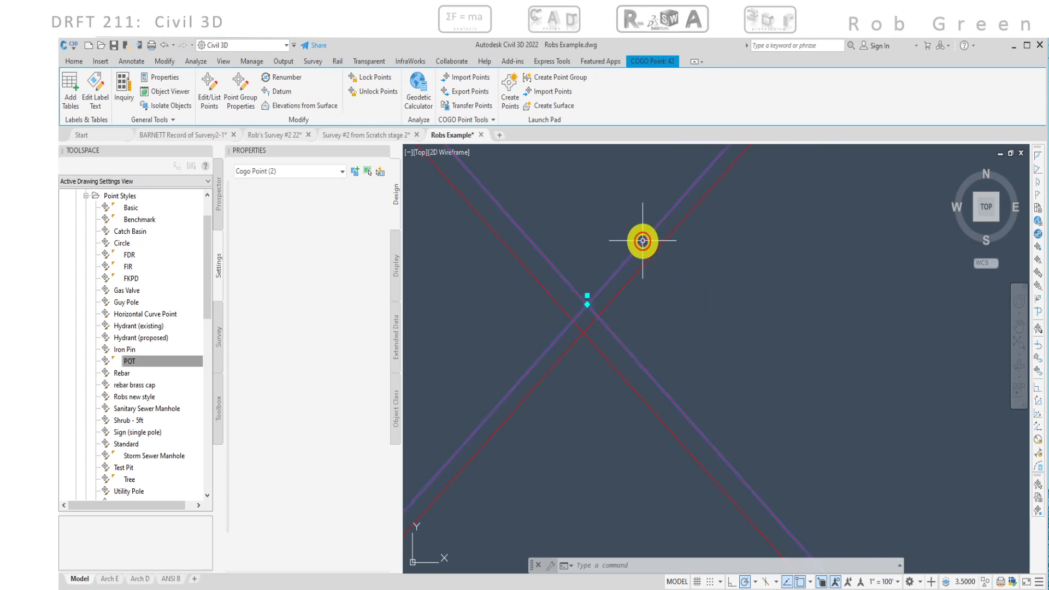
pyautogui.press('Escape')
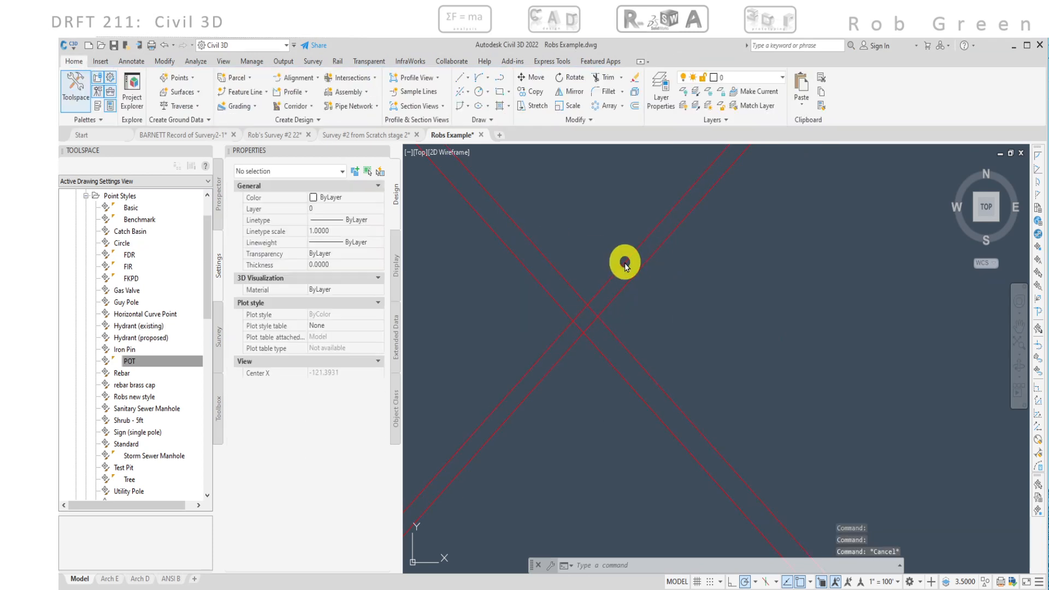
pyautogui.click(626, 255)
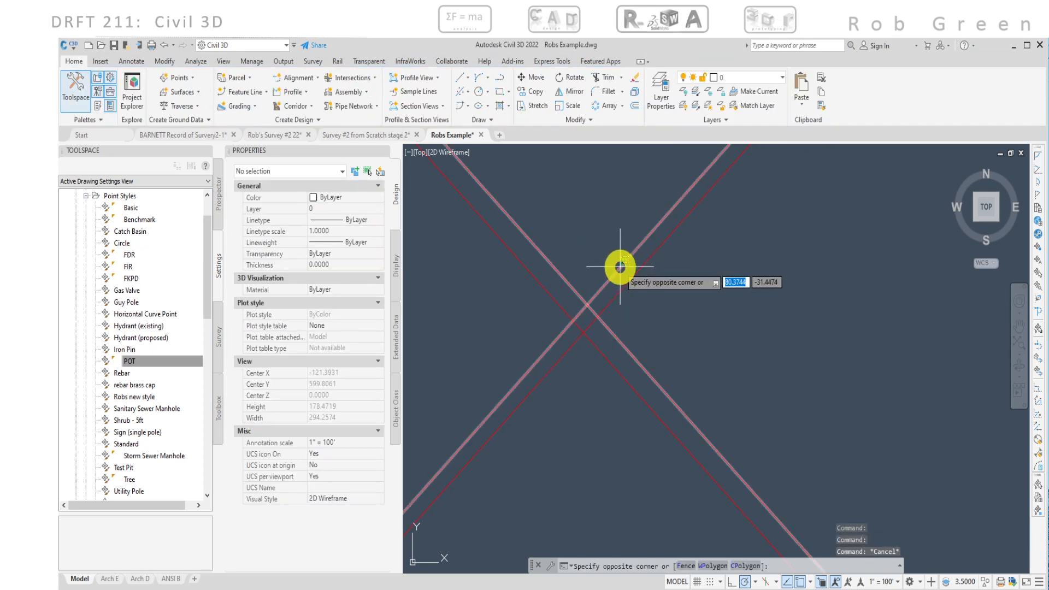
pyautogui.click(558, 260)
pyautogui.click(375, 250)
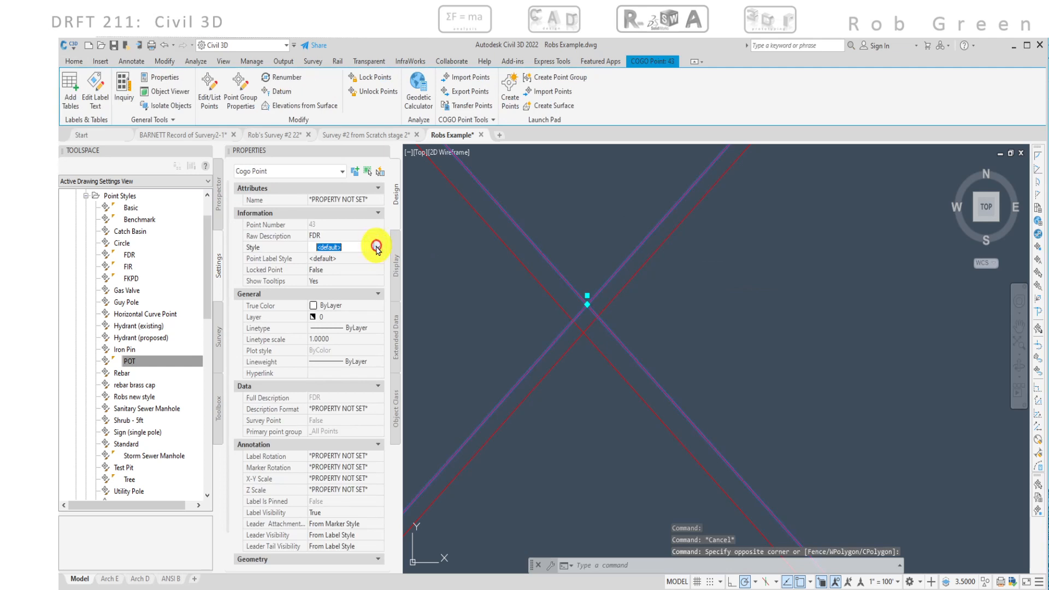
pyautogui.click(377, 248)
pyautogui.click(339, 269)
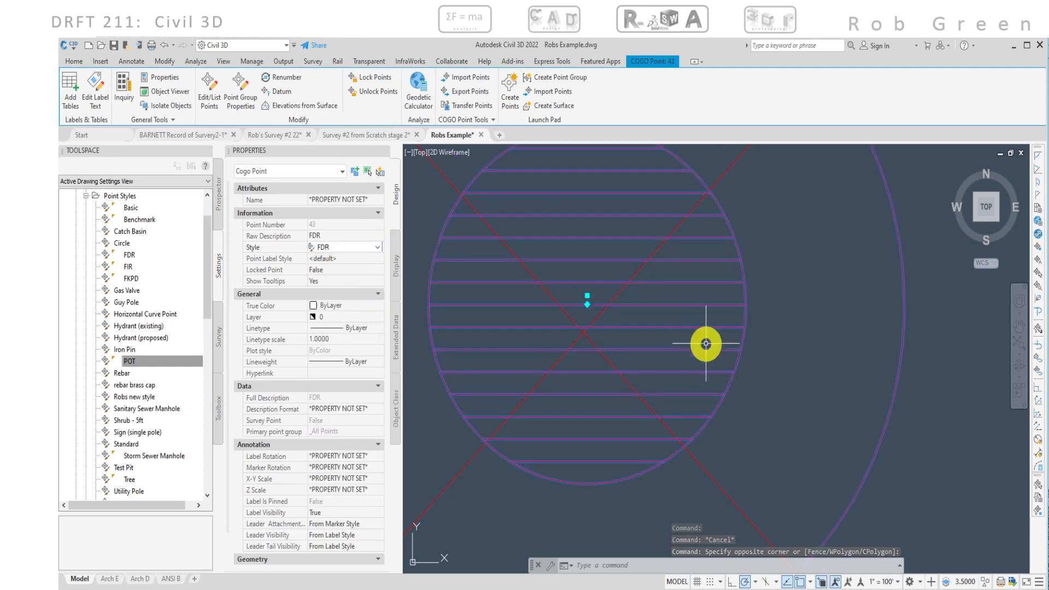
pyautogui.press('Escape')
# Set the style of the FKPD point that nearly coincides with the FDR point to FKPD and clear the selection.
pyautogui.scroll(-4, 762, 405)
pyautogui.scroll(8, 822, 390)
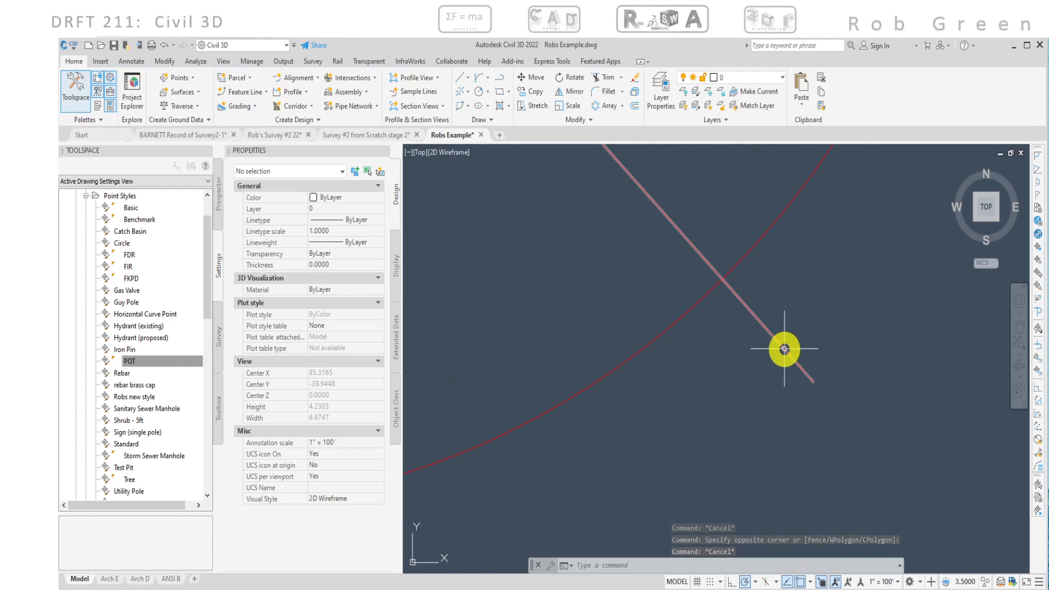
pyautogui.click(749, 352)
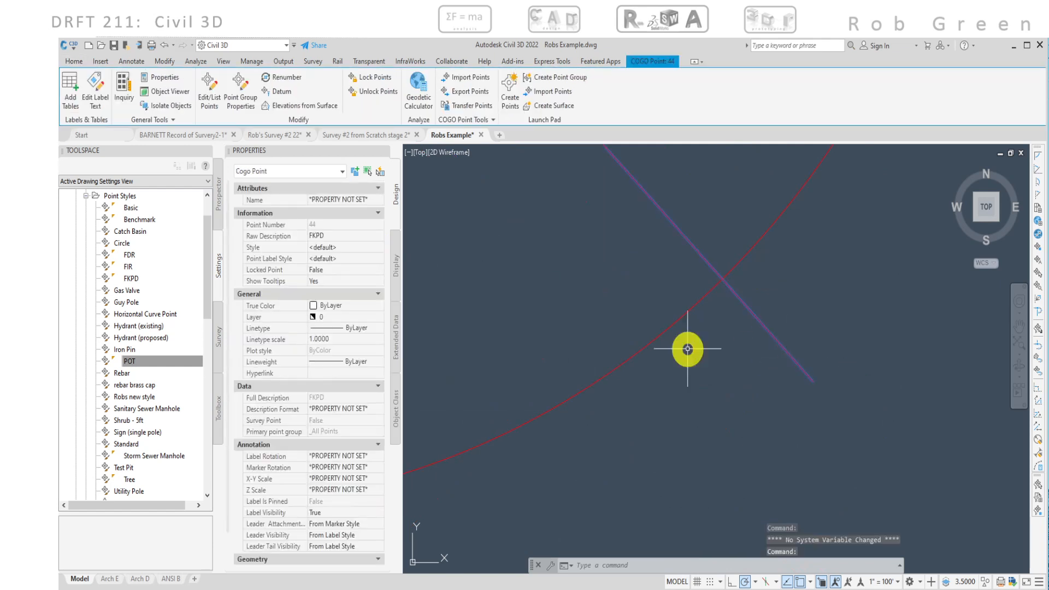
pyautogui.click(371, 250)
pyautogui.click(375, 247)
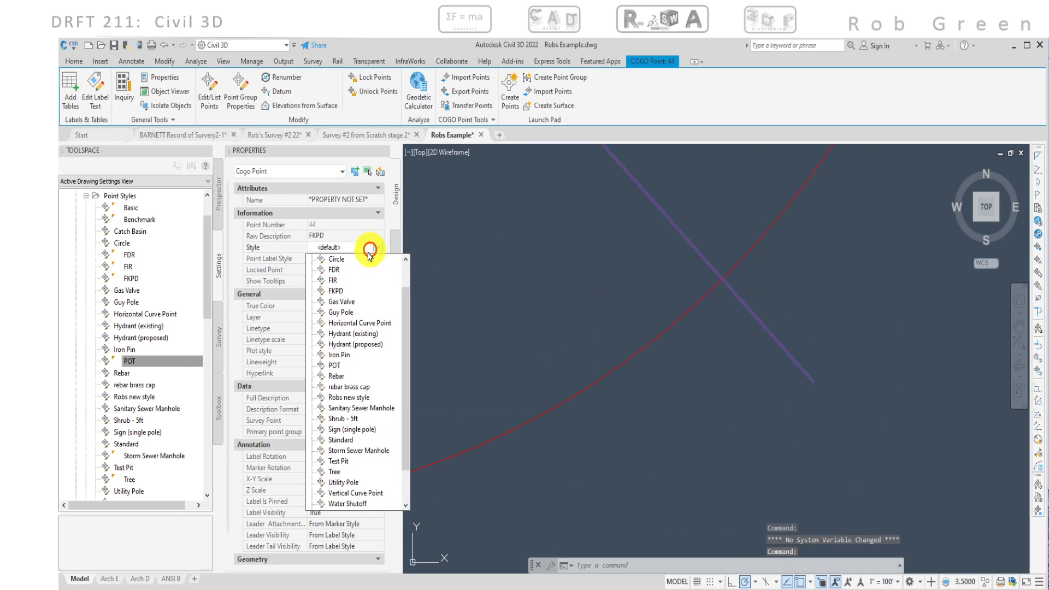
pyautogui.click(334, 289)
pyautogui.scroll(-5, 600, 324)
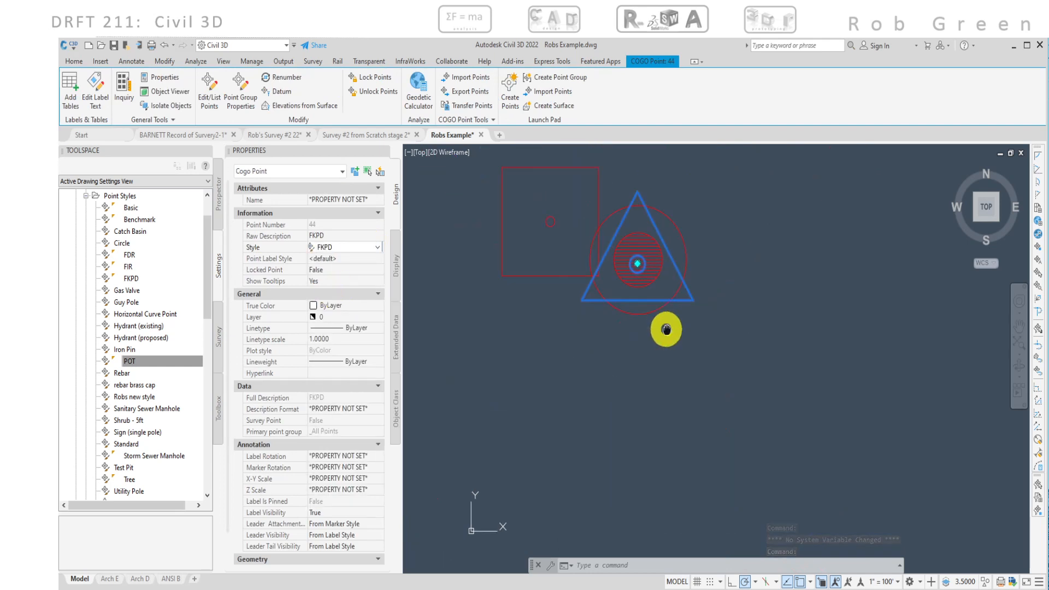
pyautogui.press('Escape')
# Set the style of the two southernmost FIR points to FIR together and clear the selection.
pyautogui.moveTo(662, 438); pyautogui.dragTo(752, 339, button='middle')
pyautogui.scroll(4, 752, 340)
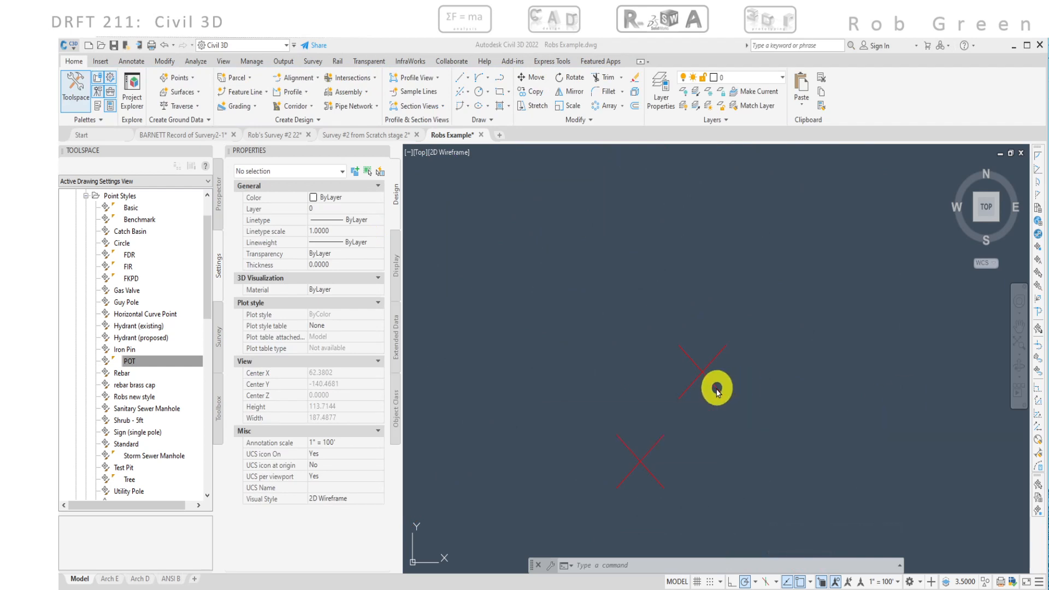
pyautogui.click(716, 387)
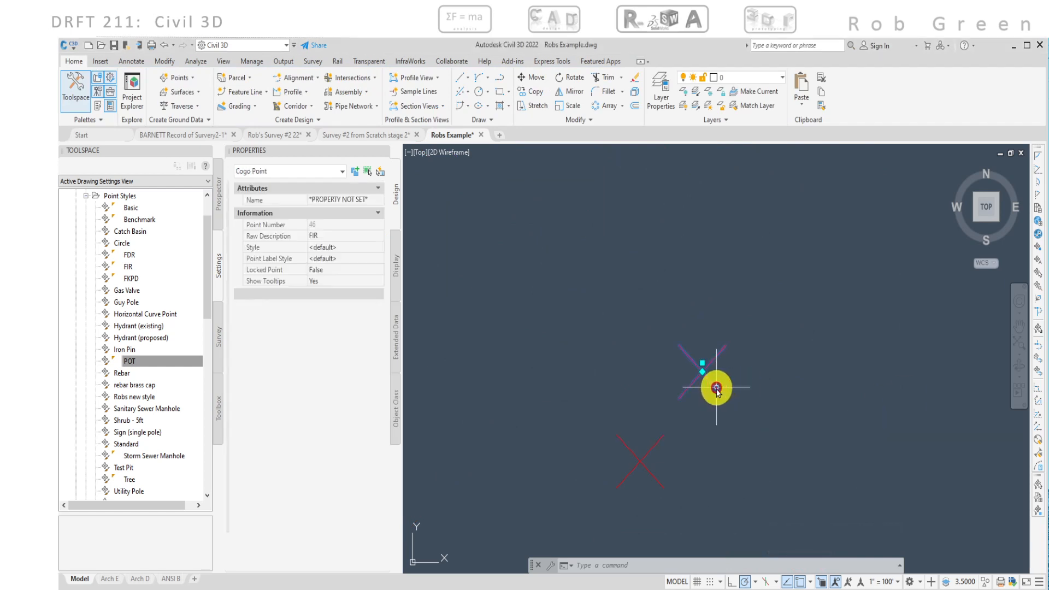
pyautogui.click(651, 476)
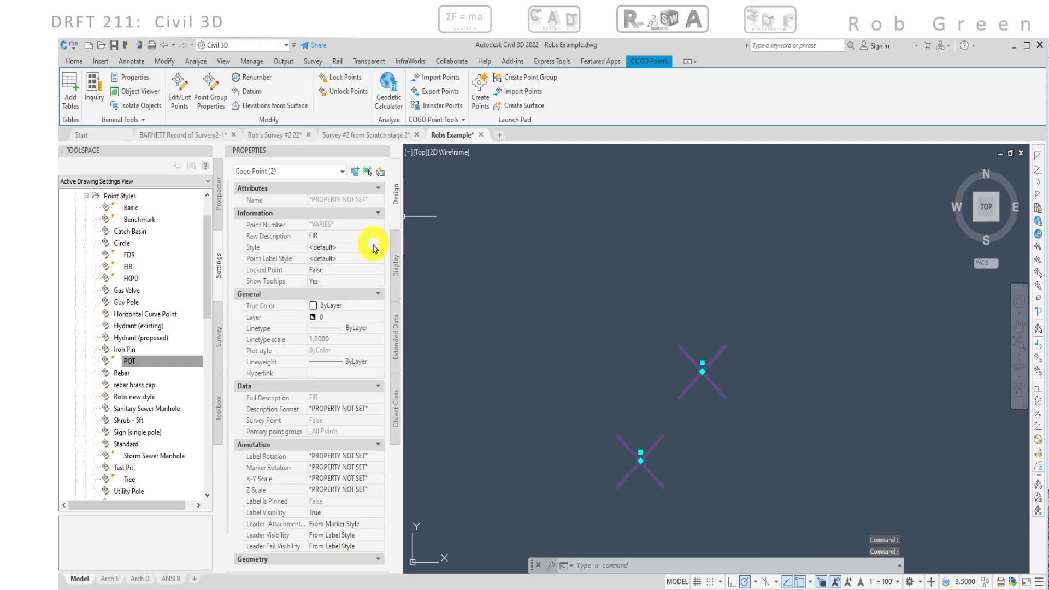
pyautogui.click(375, 247)
pyautogui.click(377, 247)
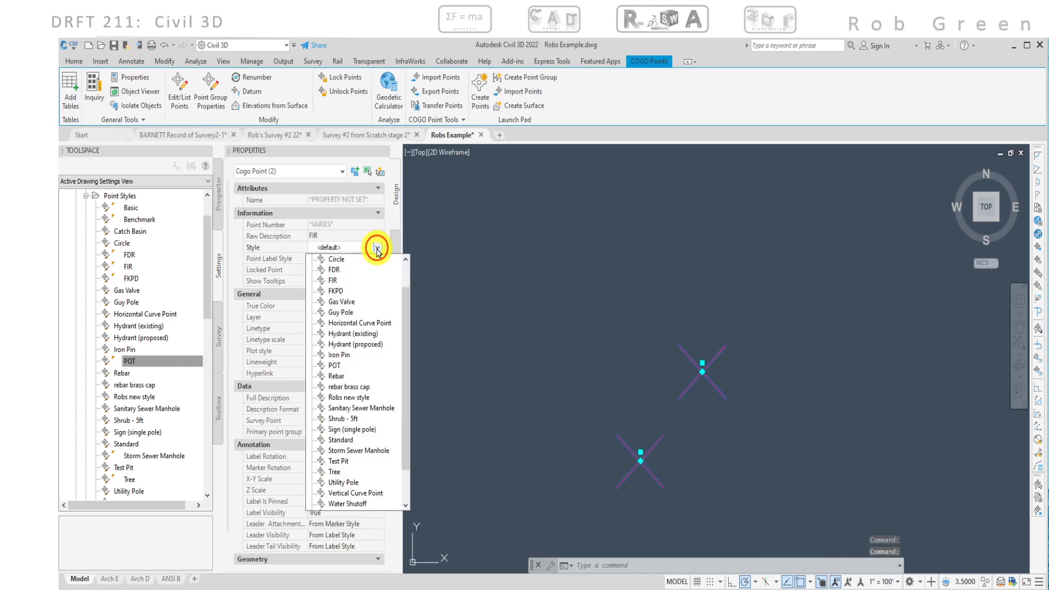
pyautogui.click(332, 281)
pyautogui.press('Escape')
pyautogui.scroll(-5, 560, 309)
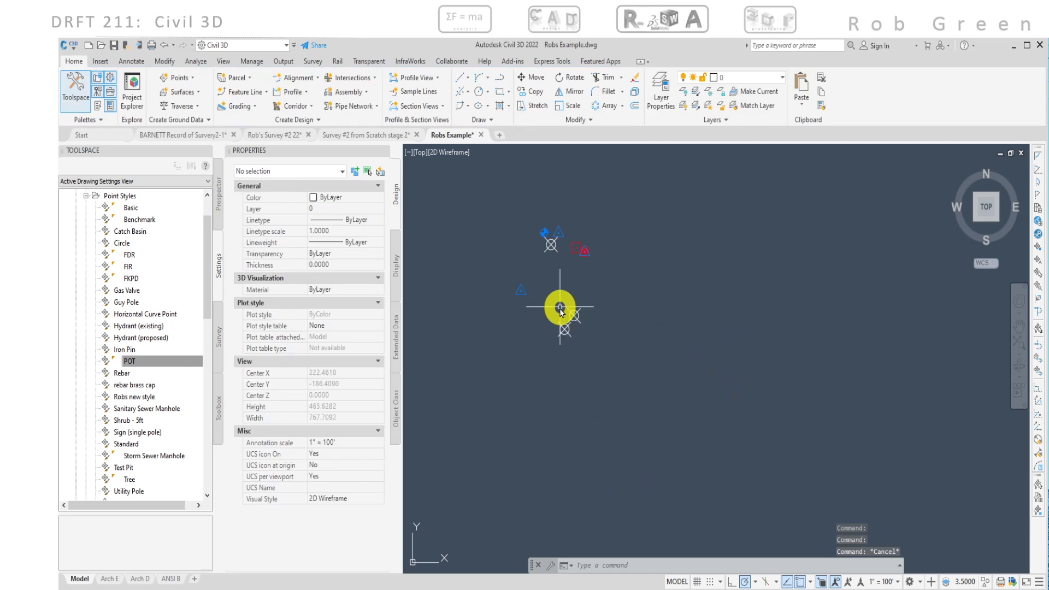
# Change the drawing's annotation scale to 1" = 10' to shrink the point symbols.
pyautogui.moveTo(561, 307); pyautogui.dragTo(638, 337, button='middle')
pyautogui.scroll(4, 634, 304)
pyautogui.moveTo(635, 295); pyautogui.dragTo(662, 288, button='middle')
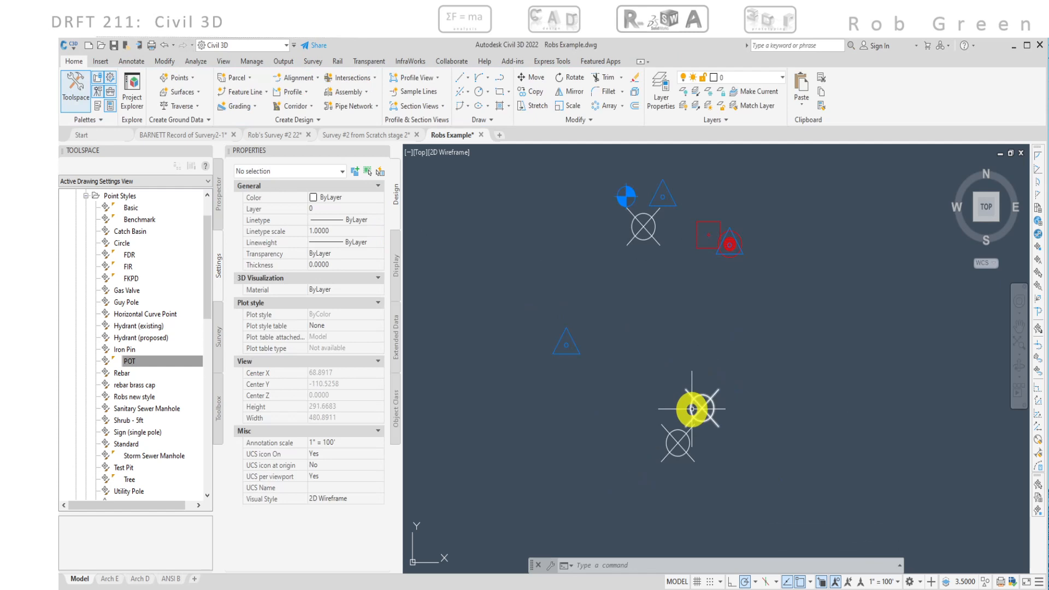
pyautogui.click(897, 583)
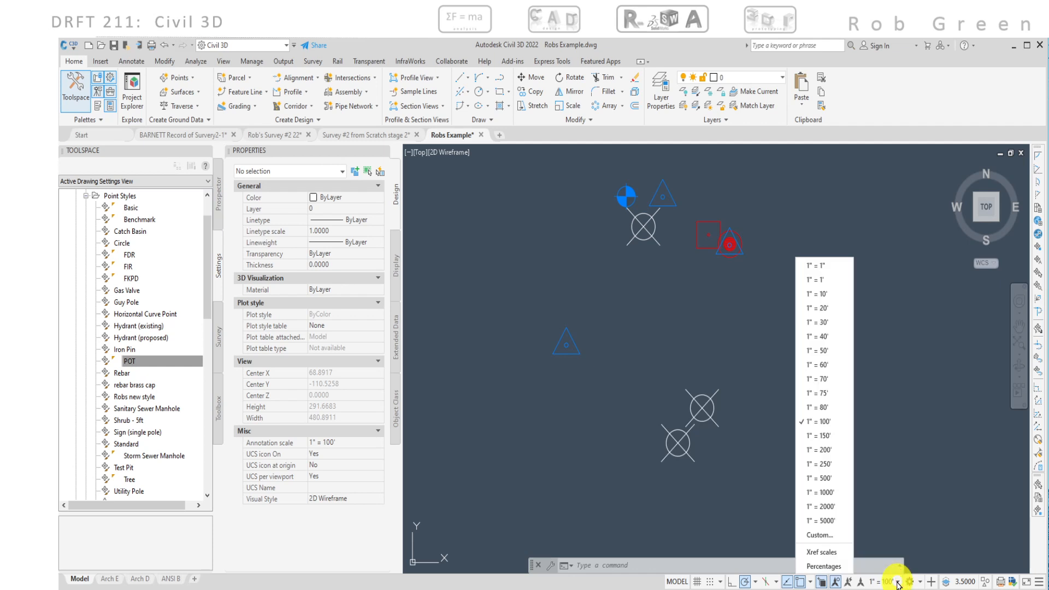
pyautogui.click(814, 297)
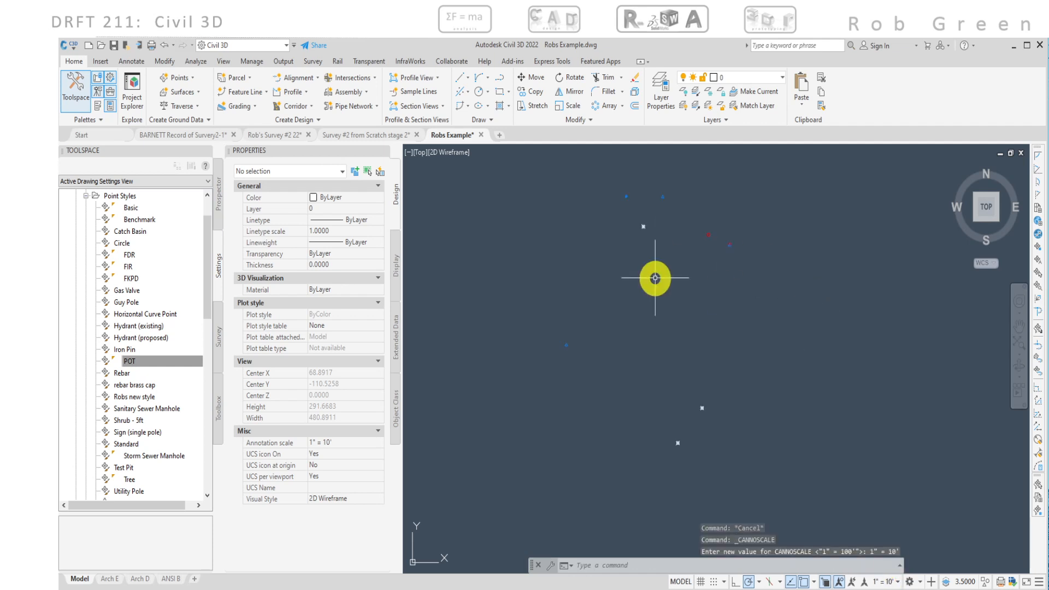
pyautogui.moveTo(690, 301); pyautogui.dragTo(732, 322, button='middle')
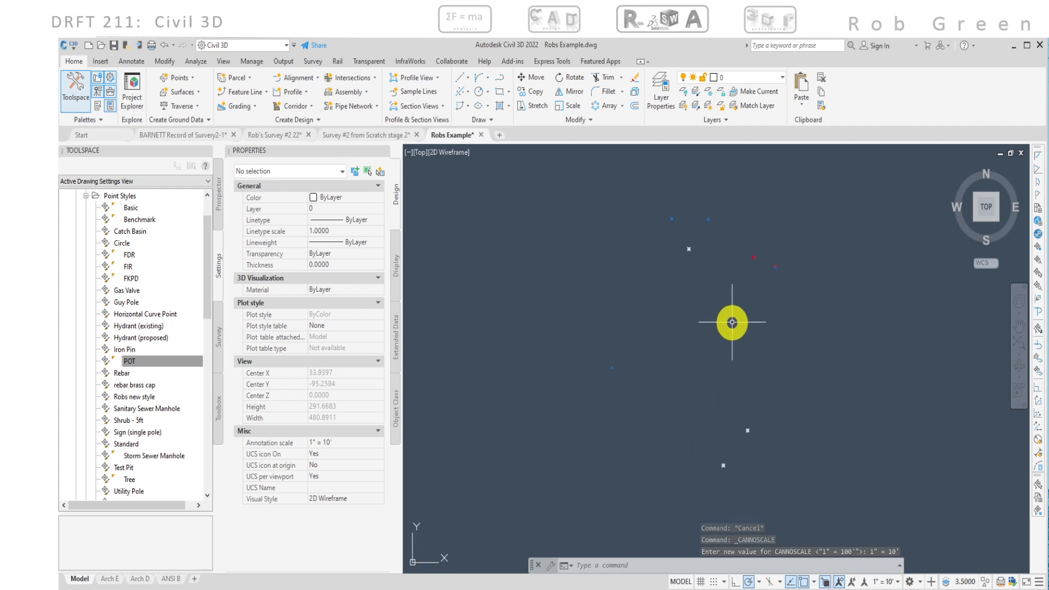